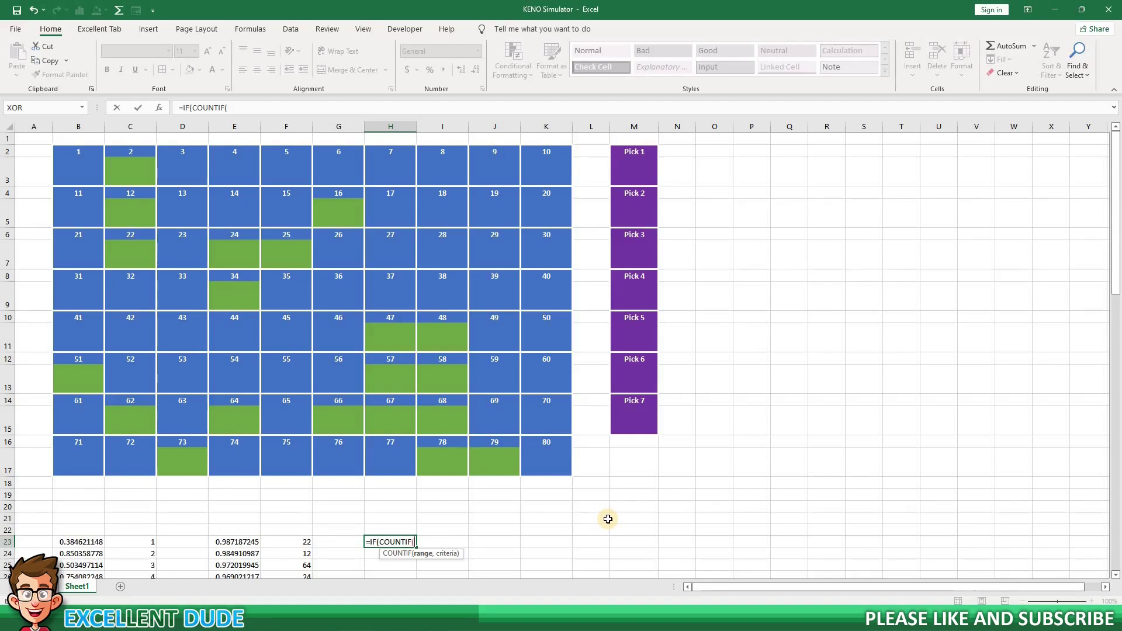
# Complete the formula in H23 as =IF(COUNTIF(WinningNumbers,$M$3),"YES","NO").
pyautogui.write('win')
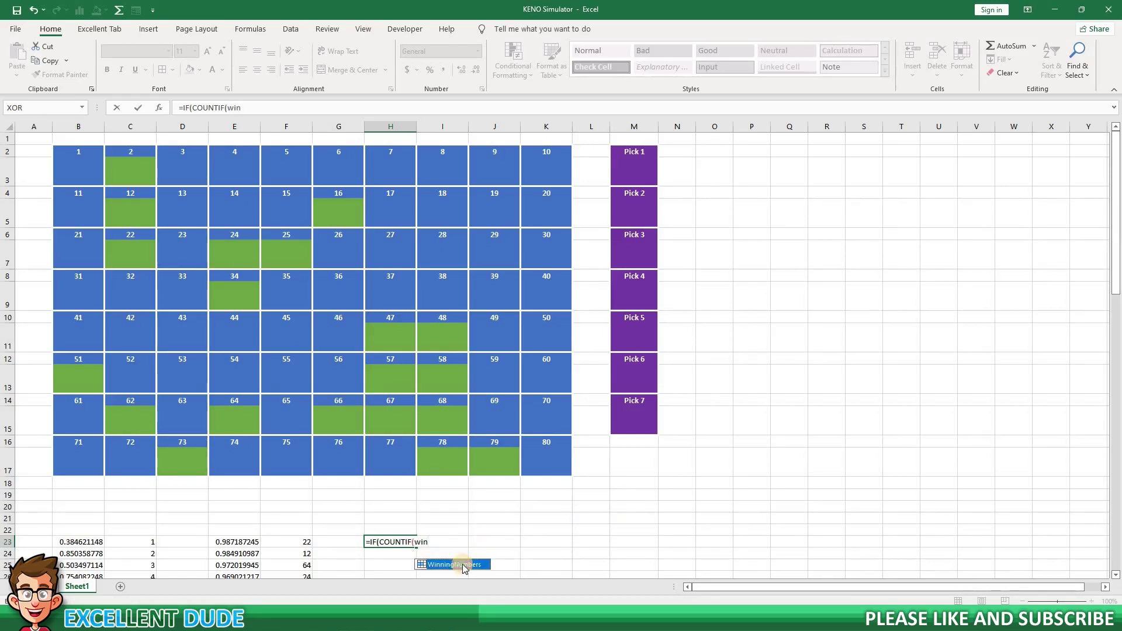
pyautogui.doubleClick(463, 566)
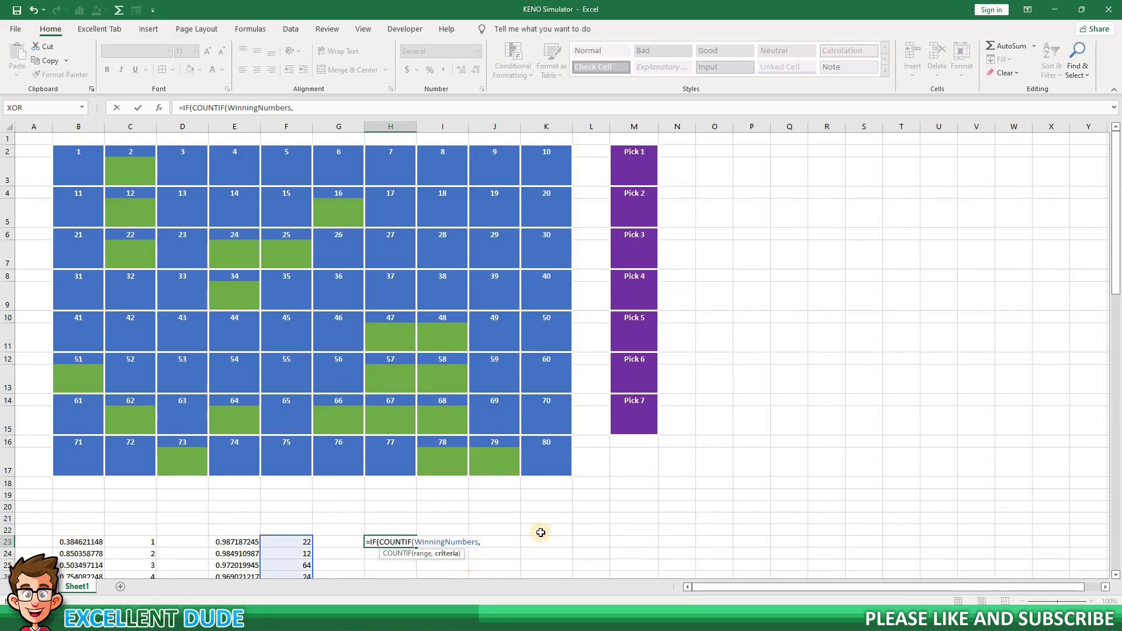
pyautogui.click(641, 172)
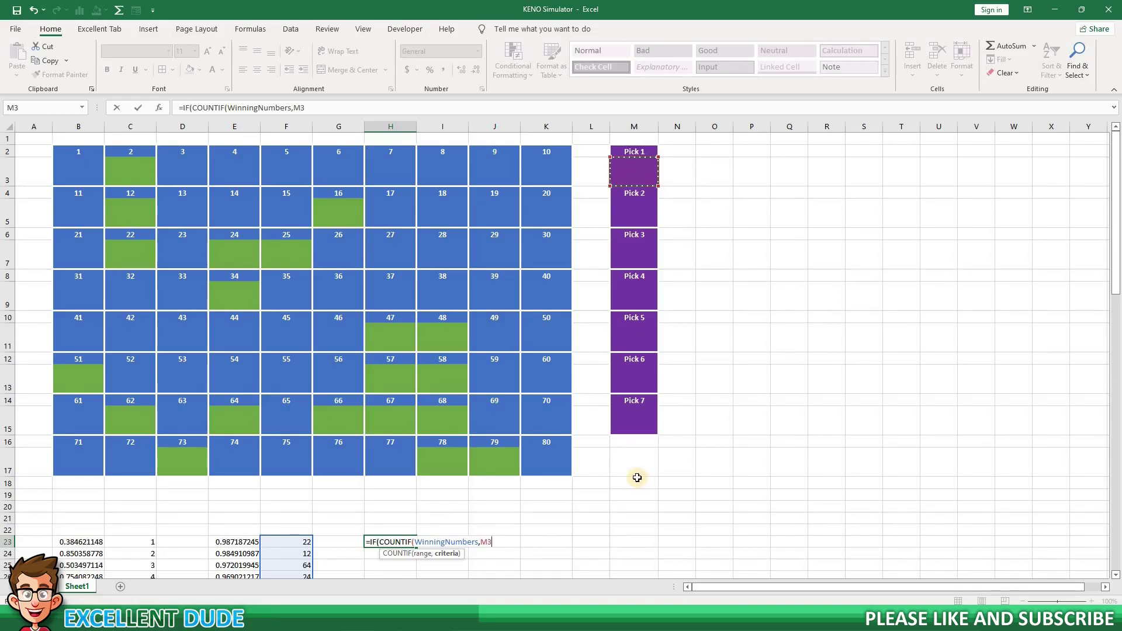
pyautogui.click(488, 543)
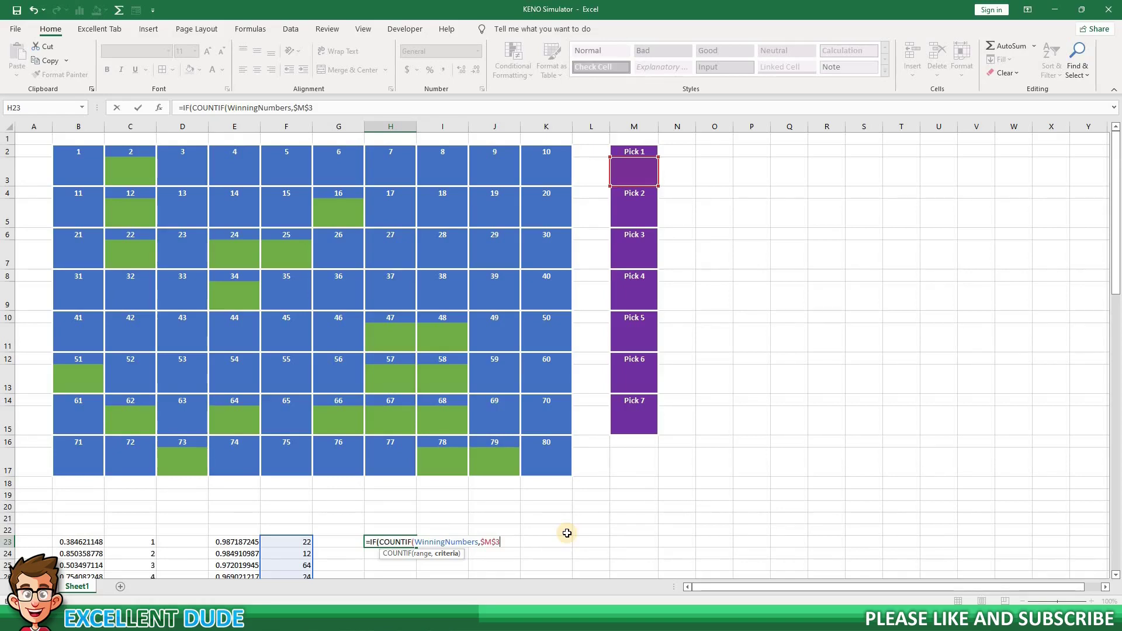
pyautogui.write(')')
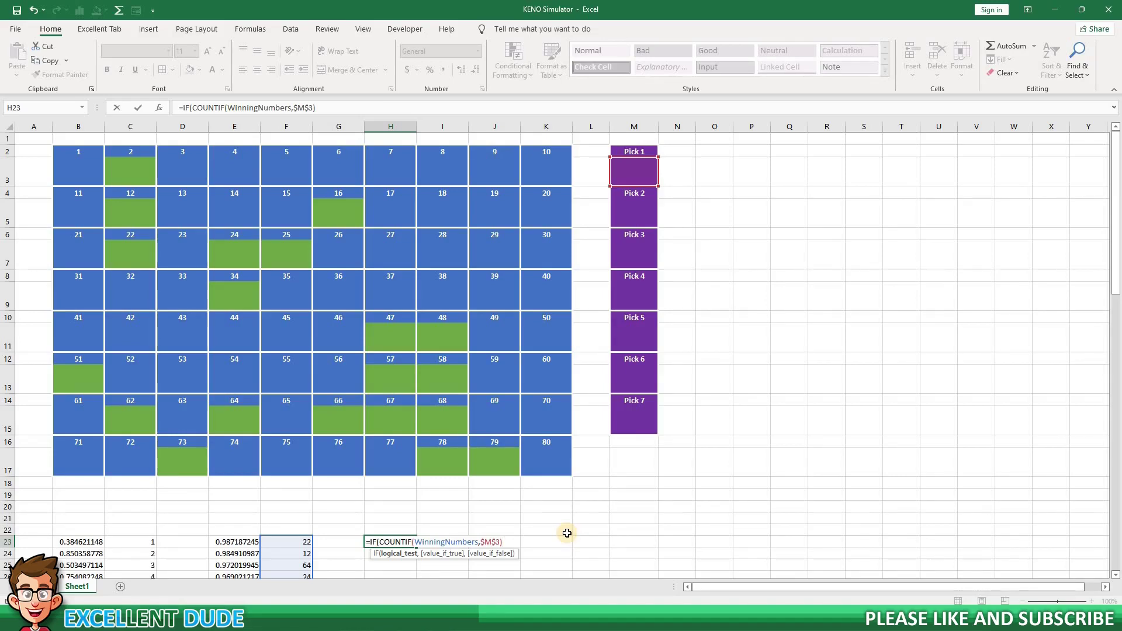
pyautogui.write(',')
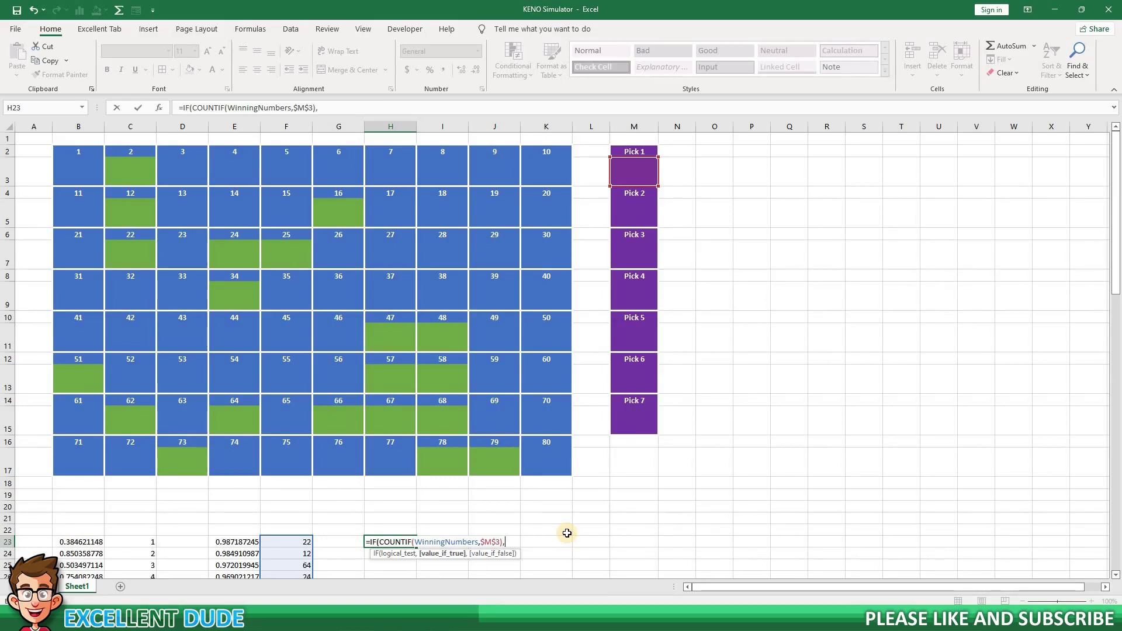
pyautogui.write('"YES","NO"')
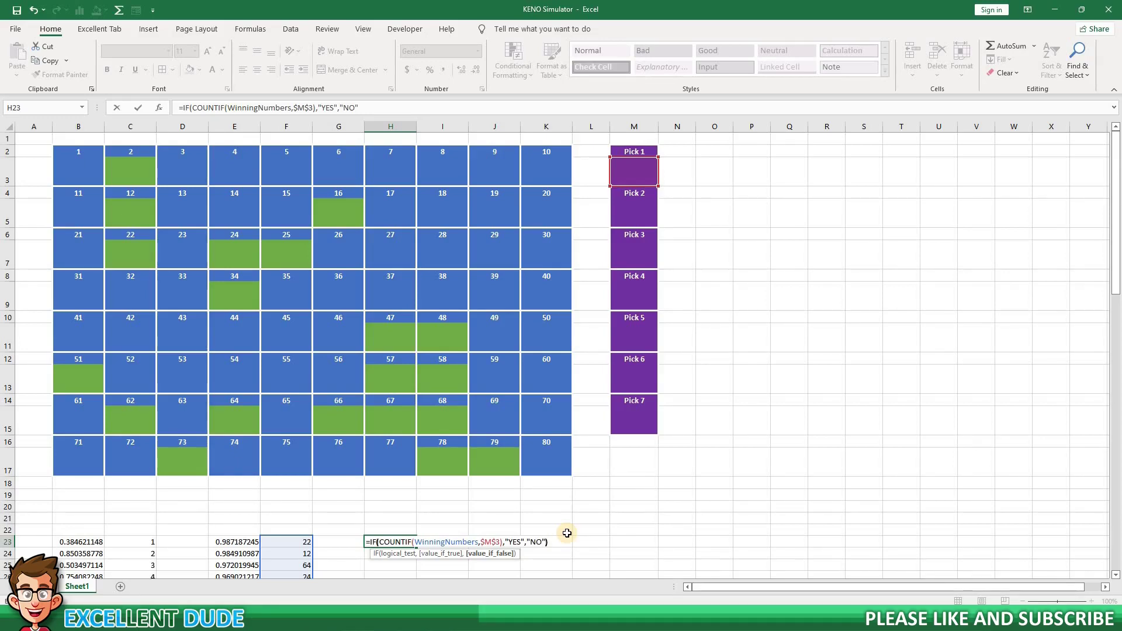
pyautogui.write(')')
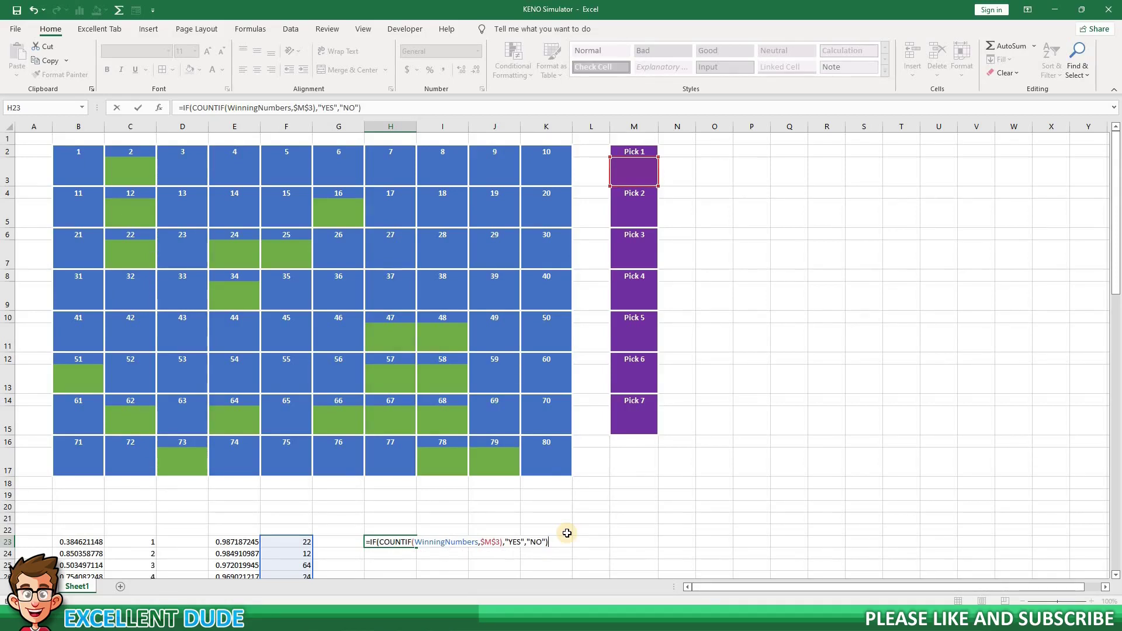
pyautogui.press('Return')
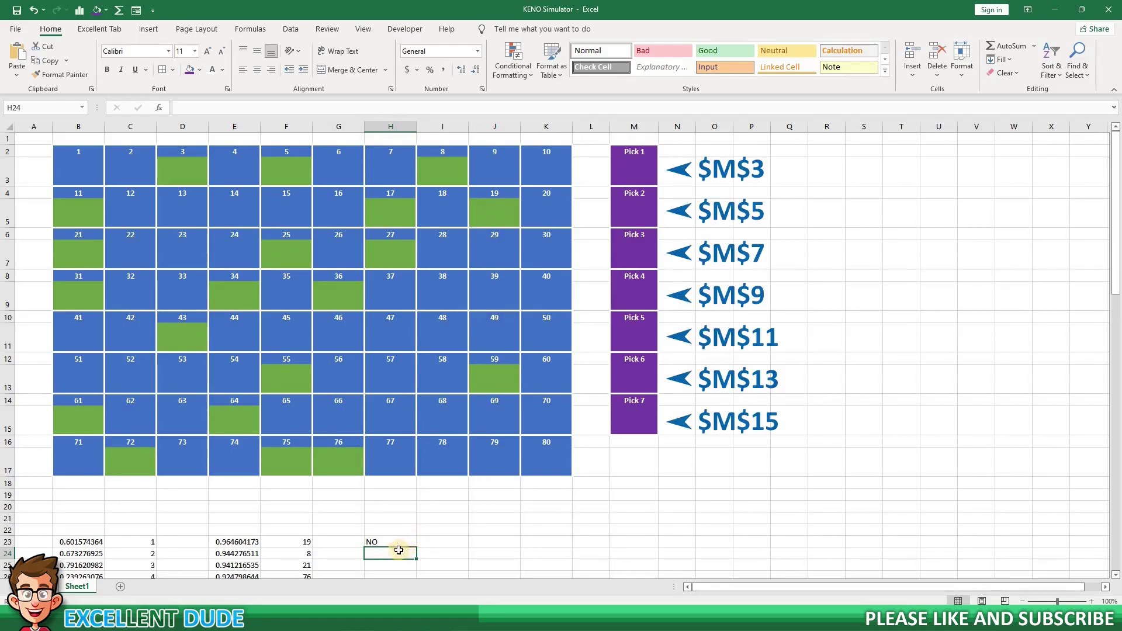
# Copy the YES/NO match formula from H23 down to H29, giving one row for each pick.
pyautogui.click(639, 213)
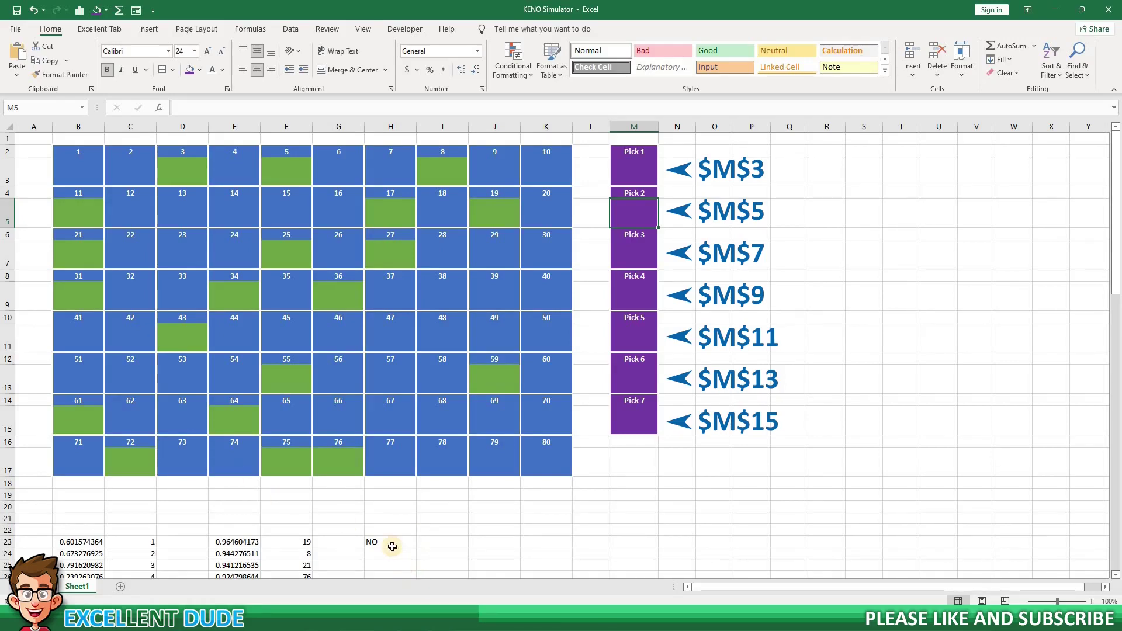
pyautogui.click(391, 542)
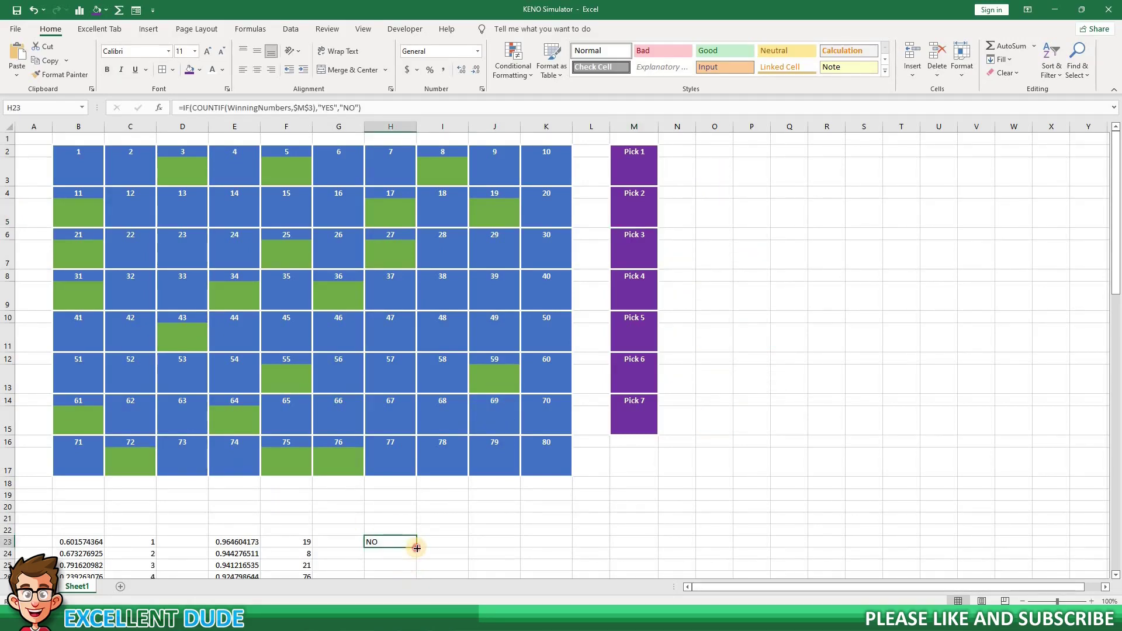
pyautogui.moveTo(416, 547); pyautogui.dragTo(414, 506)
# Change the criteria reference in the H24 formula to $M$5, the Pick 2 cell.
pyautogui.click(406, 446)
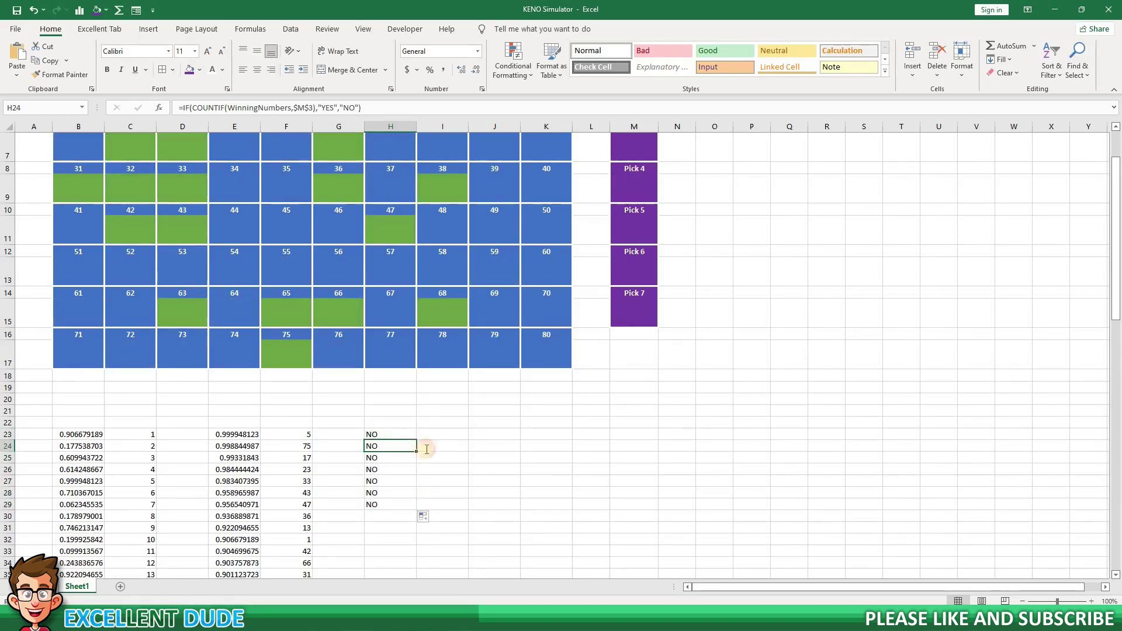
pyautogui.doubleClick(408, 447)
pyautogui.click(500, 447)
pyautogui.press('BackSpace')
pyautogui.write('5')
pyautogui.press('Return')
# Change the criteria references in H25 through H28 to $M$7, $M$9, $M$11 and $M$13 respectively.
pyautogui.doubleClick(388, 458)
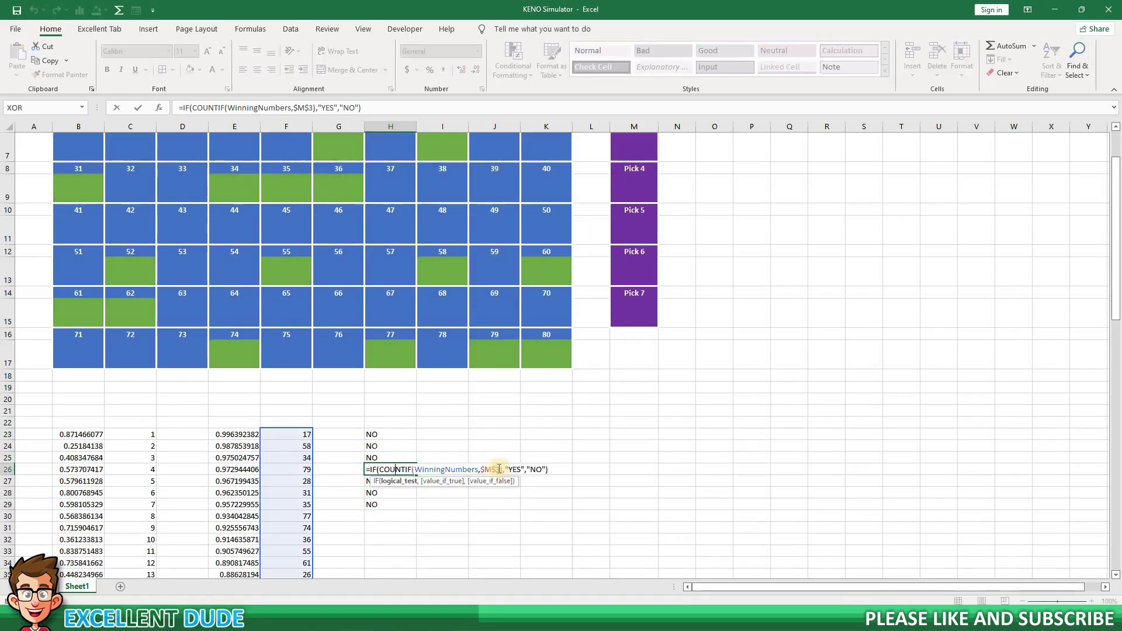
pyautogui.press('Return')
pyautogui.doubleClick(375, 480)
pyautogui.press('Return')
pyautogui.doubleClick(400, 492)
pyautogui.press('Return')
# Change the criteria reference in the H29 formula to $M$15, the Pick 7 cell.
pyautogui.doubleClick(441, 504)
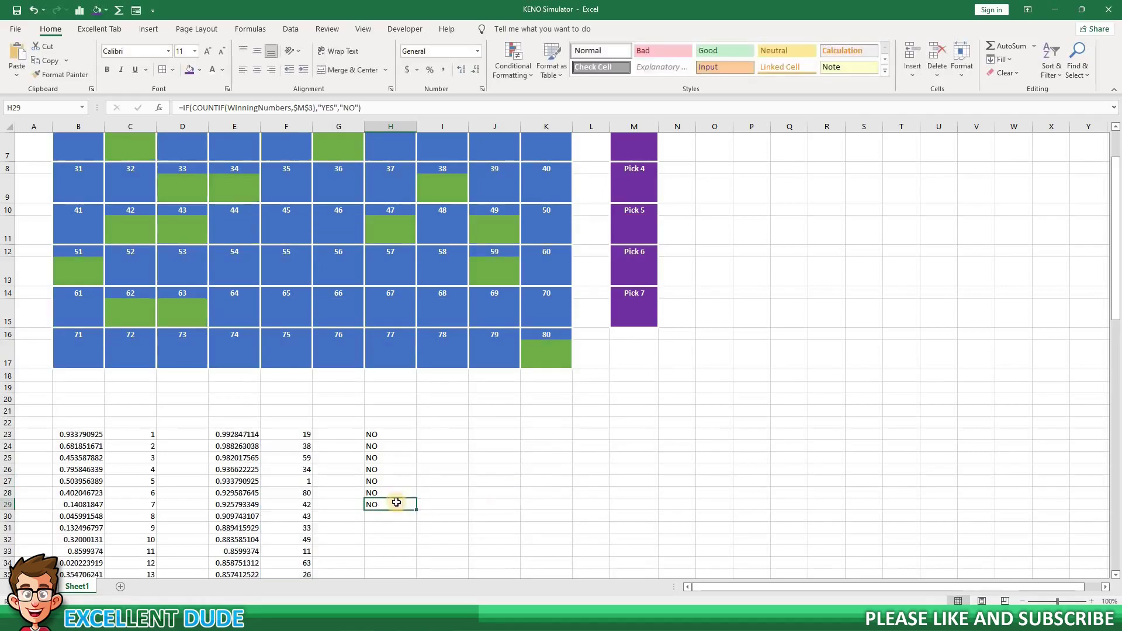
pyautogui.press('BackSpace')
pyautogui.write('15),"YES","NO")')
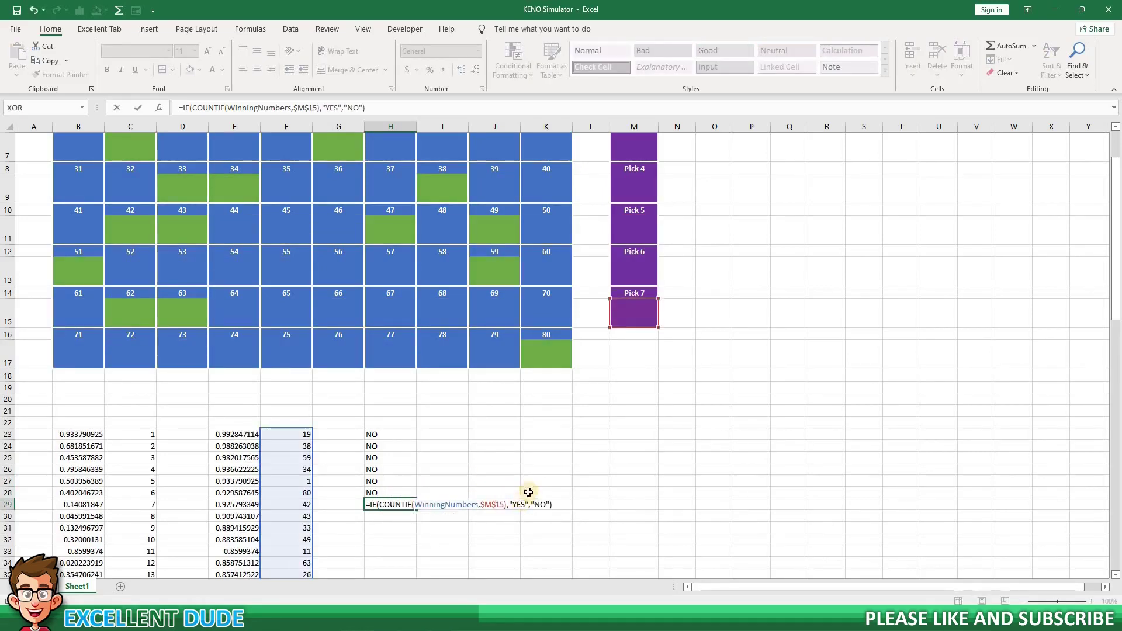
pyautogui.press('Return')
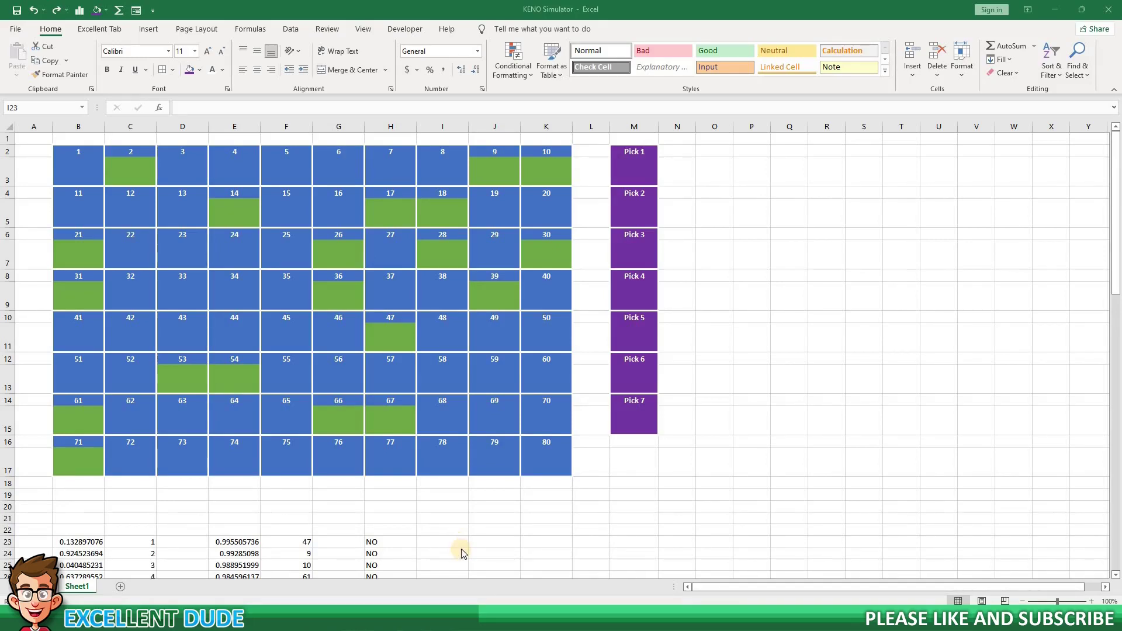
# Enter 13, 12 and 14 as Pick 1, Pick 2 and Pick 3.
pyautogui.click(639, 172)
pyautogui.write('13')
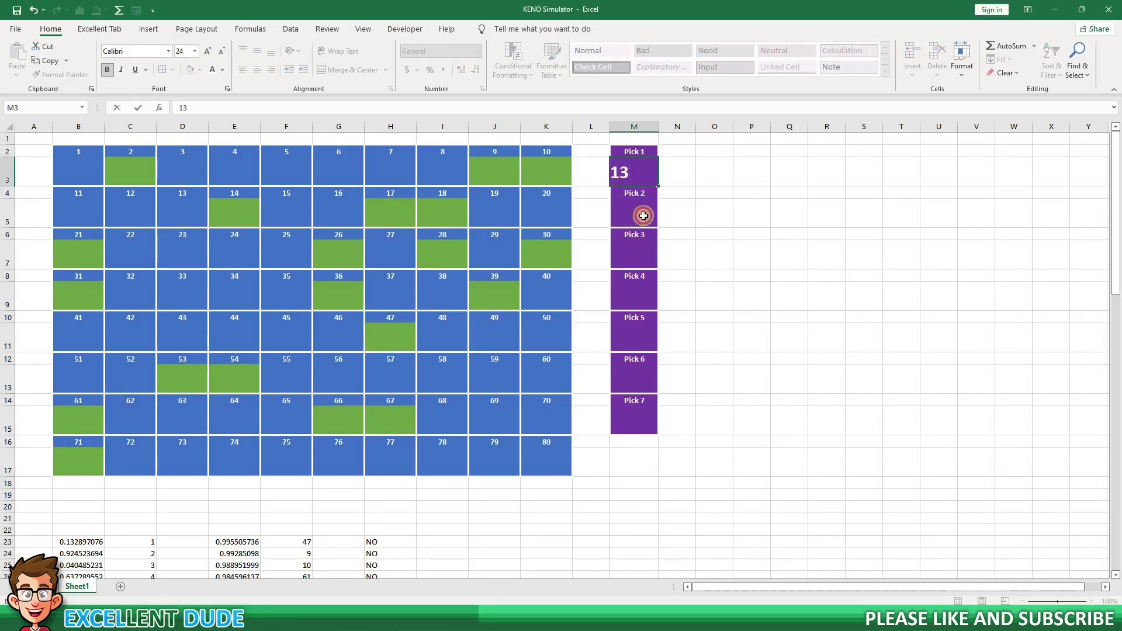
pyautogui.click(644, 217)
pyautogui.write('12')
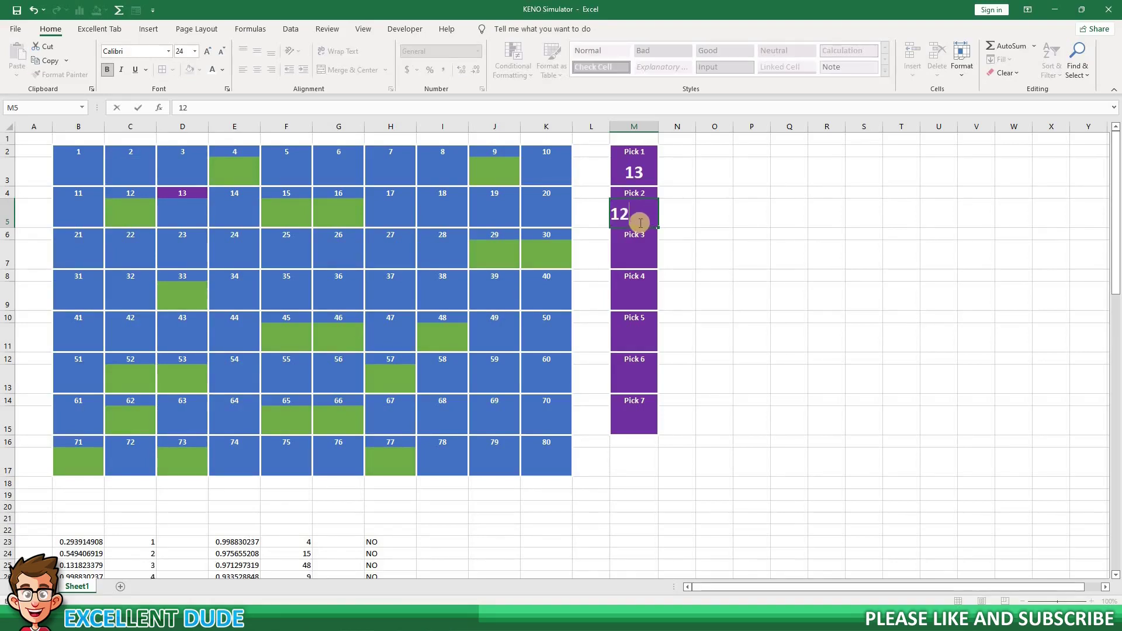
pyautogui.click(633, 255)
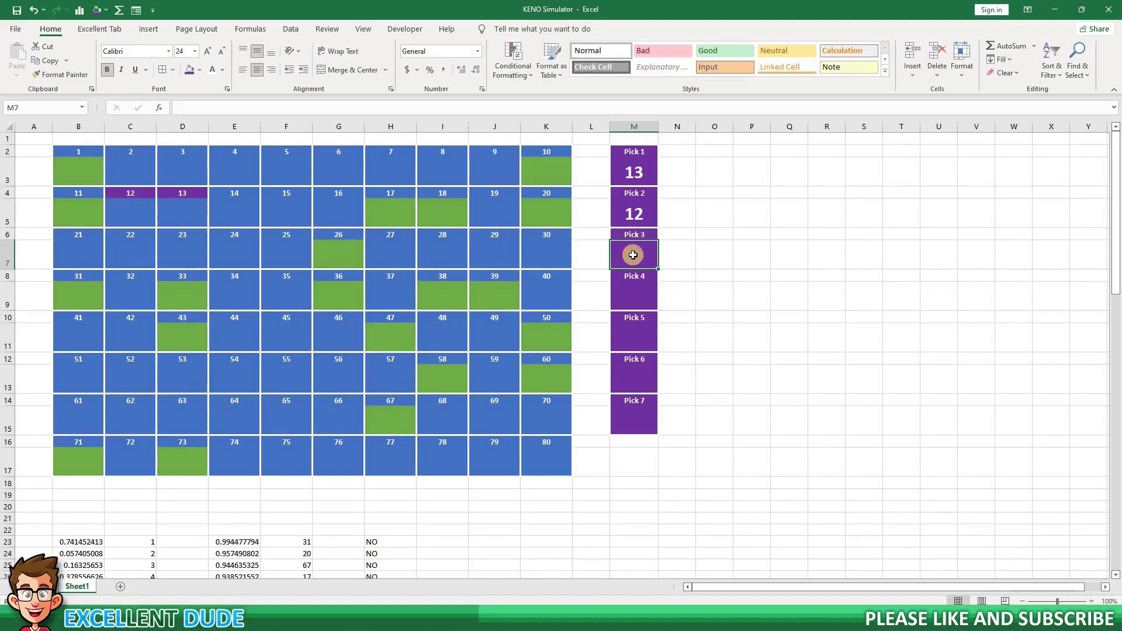
pyautogui.write('14')
# Enter 22, 24, 34 and 32 as Pick 4 through Pick 7.
pyautogui.click(634, 299)
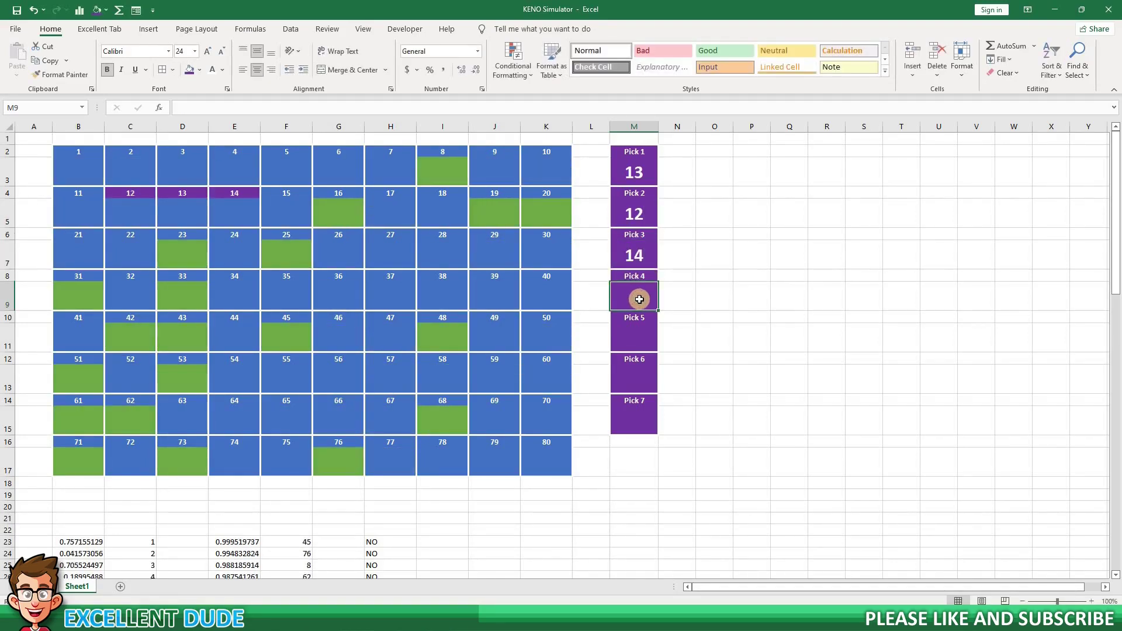
pyautogui.write('22')
pyautogui.click(640, 334)
pyautogui.write('24')
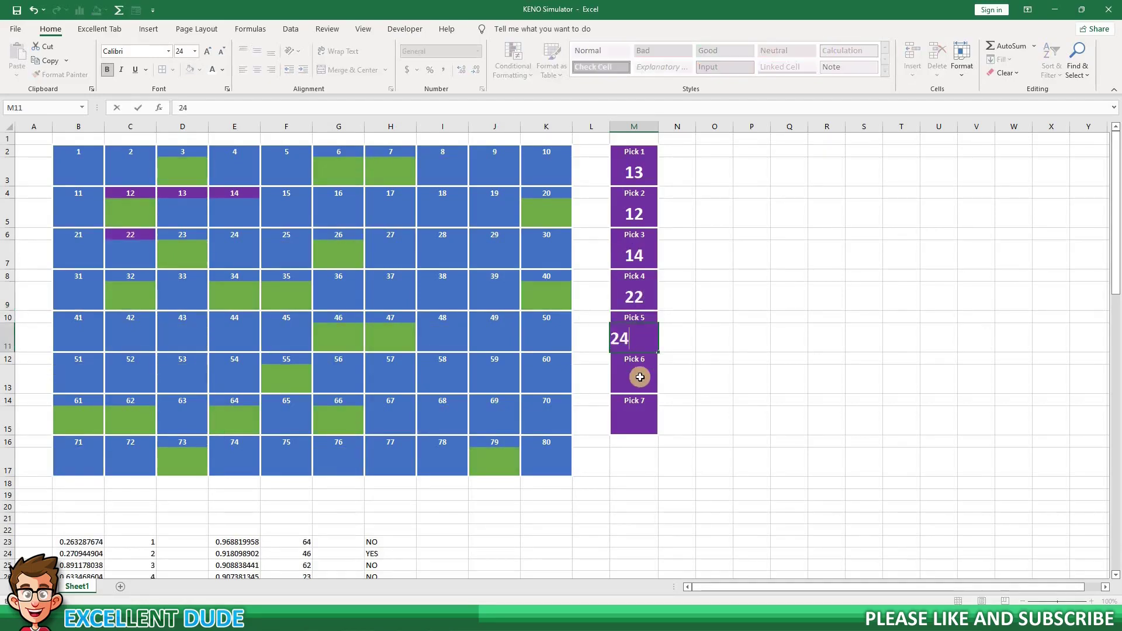
pyautogui.click(641, 372)
pyautogui.write('34')
pyautogui.click(635, 415)
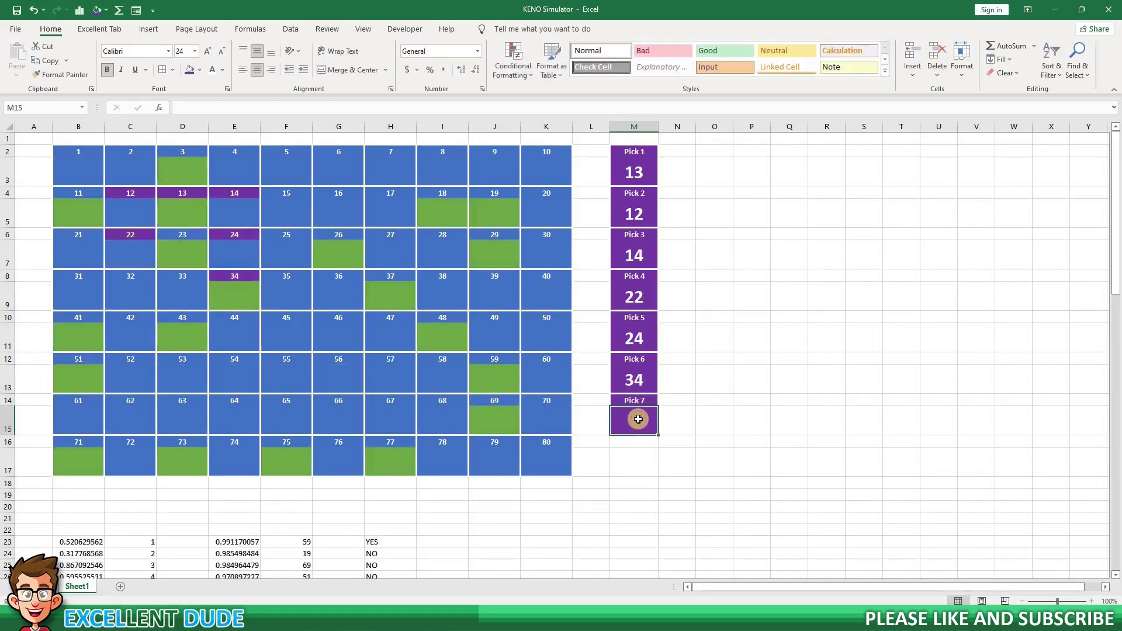
pyautogui.write('34')
pyautogui.press('BackSpace')
pyautogui.write('2')
pyautogui.click(708, 358)
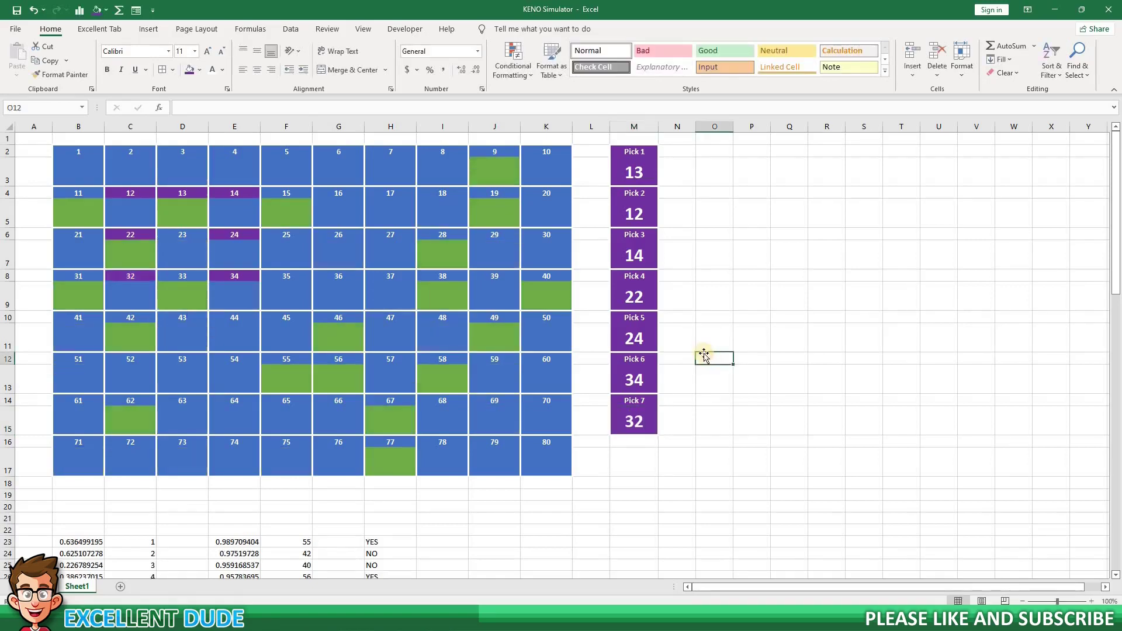
# Count the matching picks in I23 with the formula =COUNTIF(H23:H29,"YES").
pyautogui.click(457, 539)
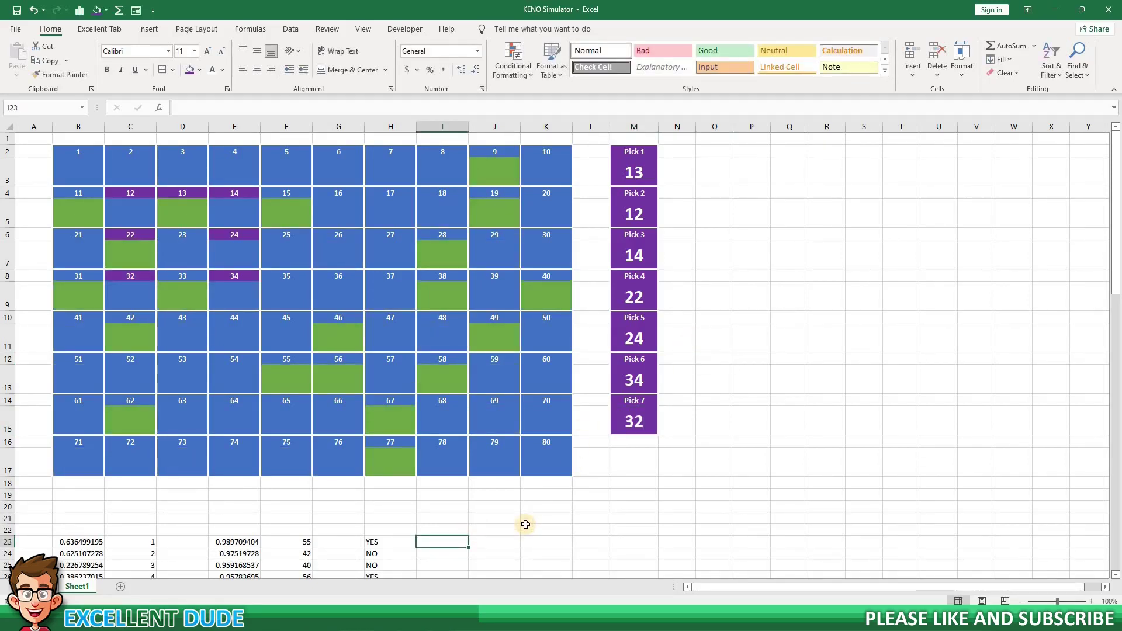
pyautogui.write('=COUNT')
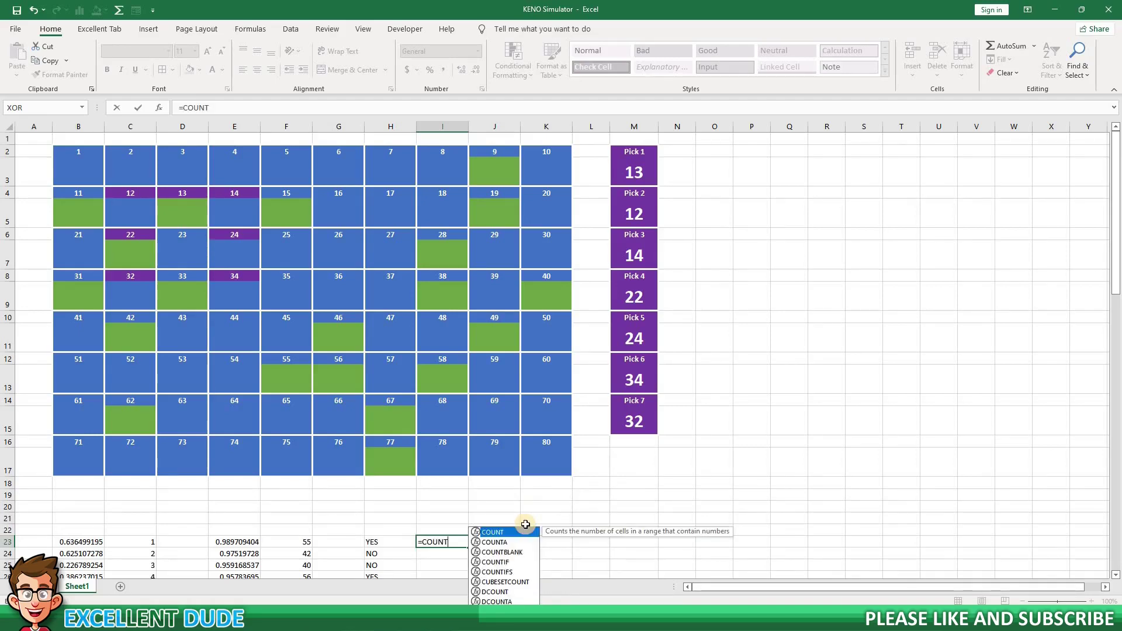
pyautogui.write('IF(')
pyautogui.scroll(-1, 524, 520)
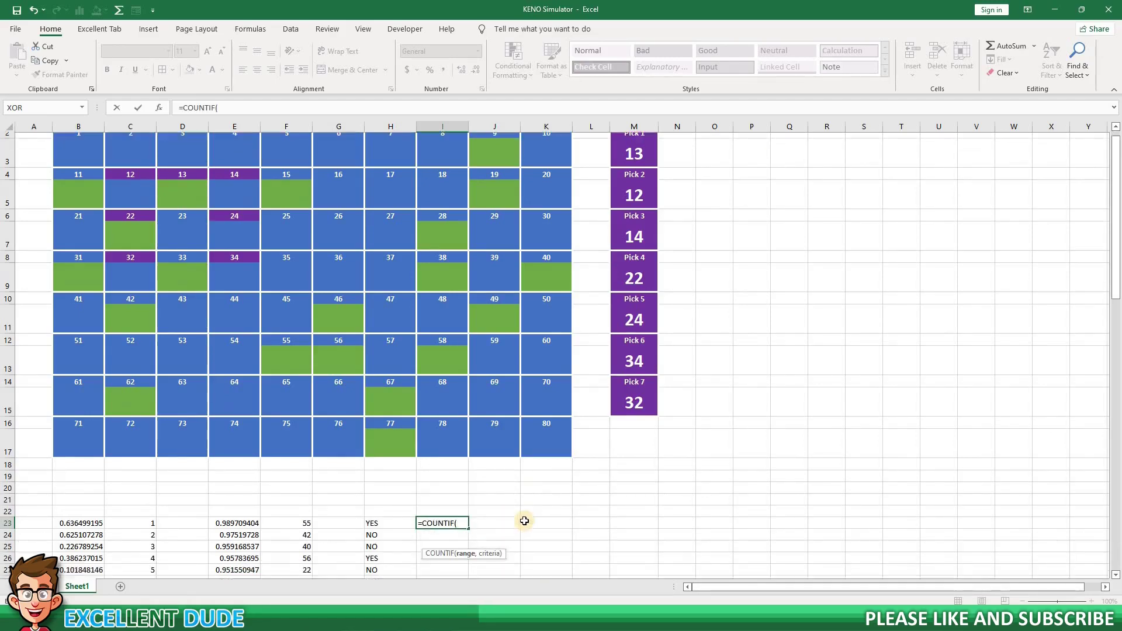
pyautogui.scroll(-2, 524, 521)
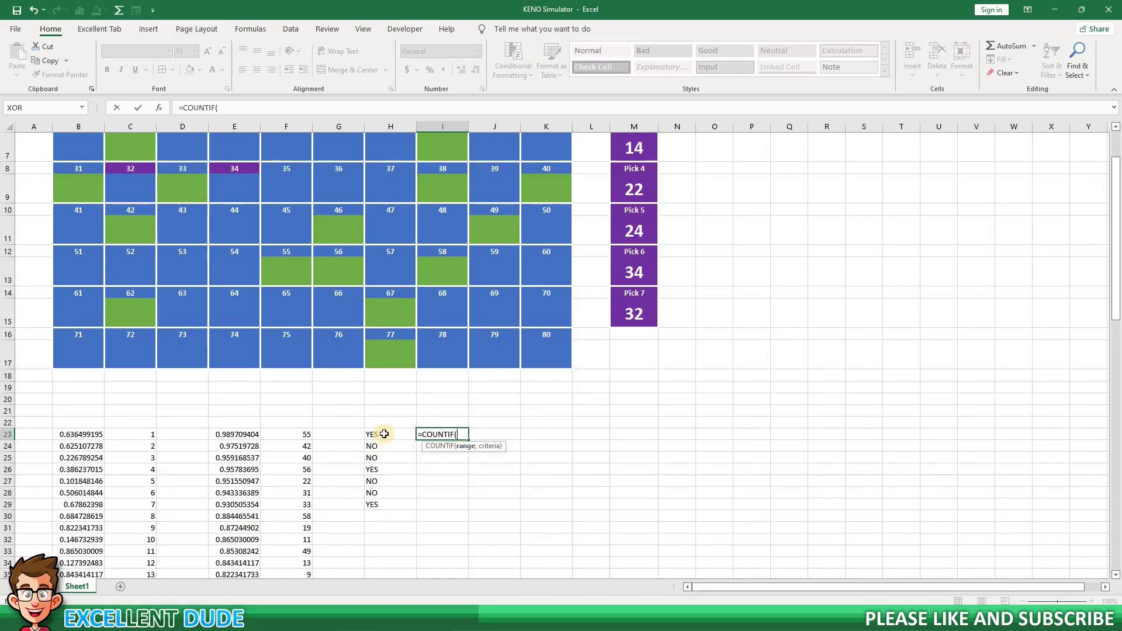
pyautogui.moveTo(384, 434); pyautogui.dragTo(384, 504)
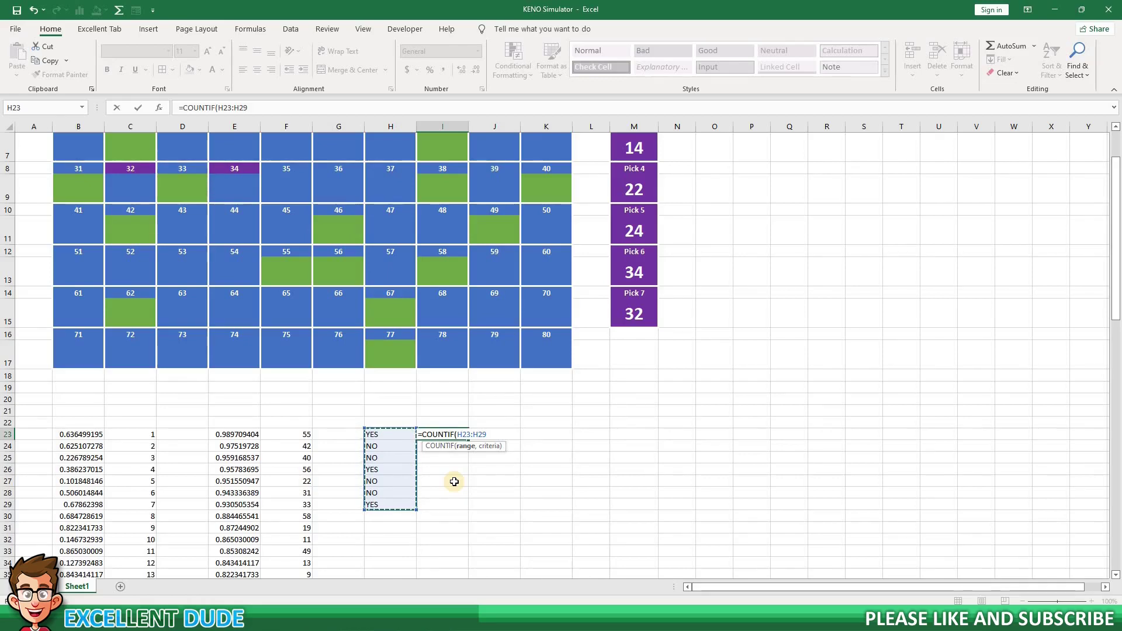
pyautogui.write(',"Y')
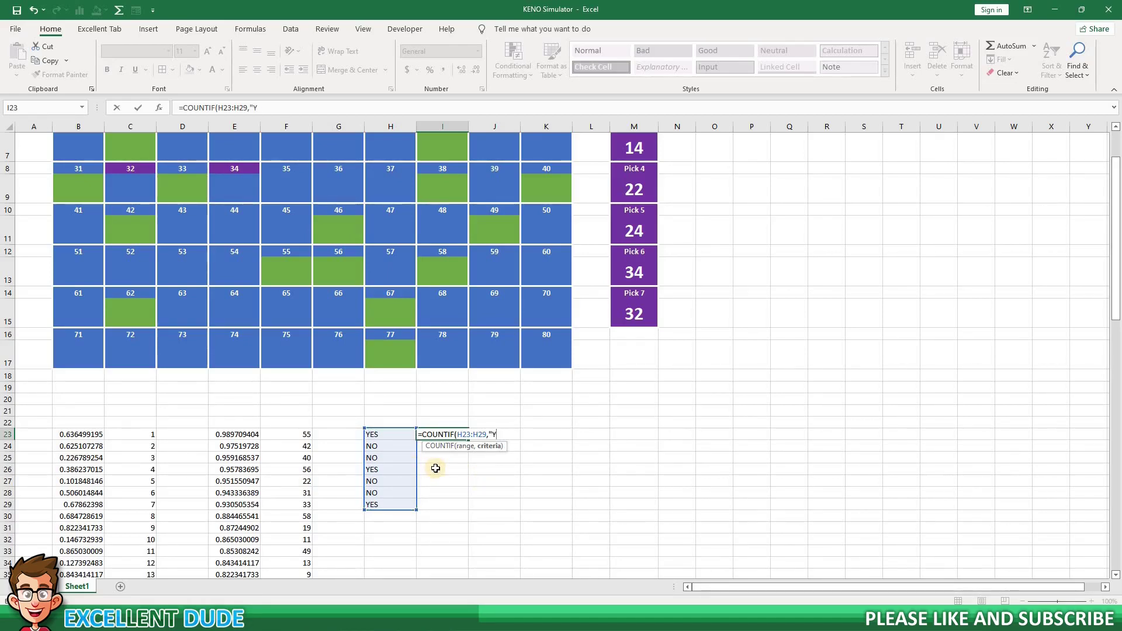
pyautogui.write('ES")')
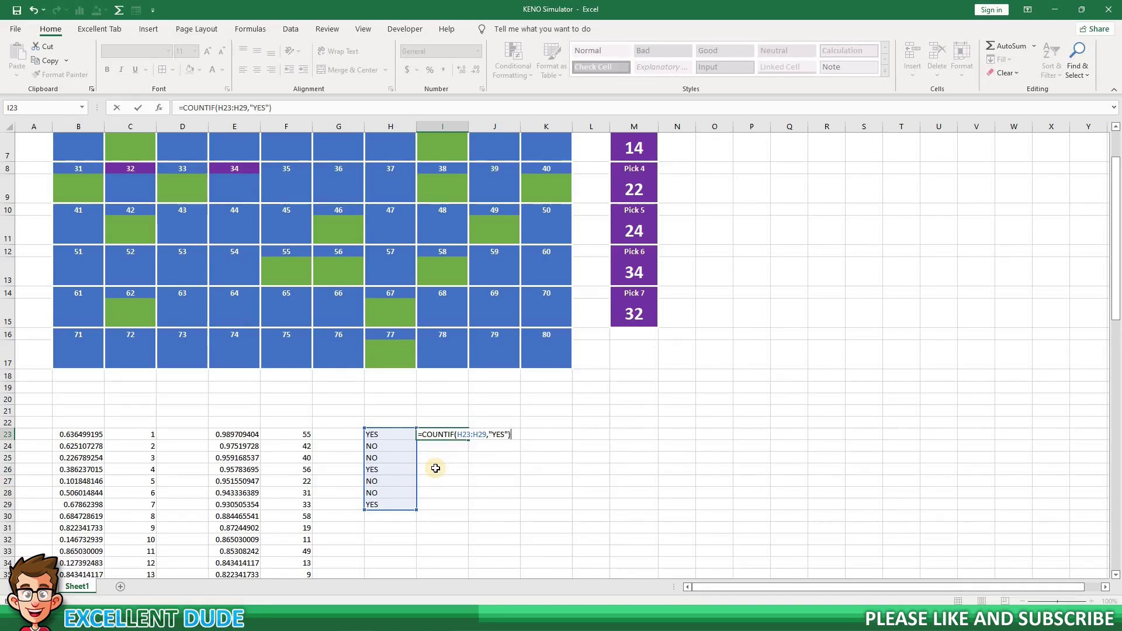
pyautogui.press('Return')
pyautogui.press('Up')
# Recalculate the sheet repeatedly to check the YES/NO results and the match count against new random draws.
pyautogui.click(504, 433)
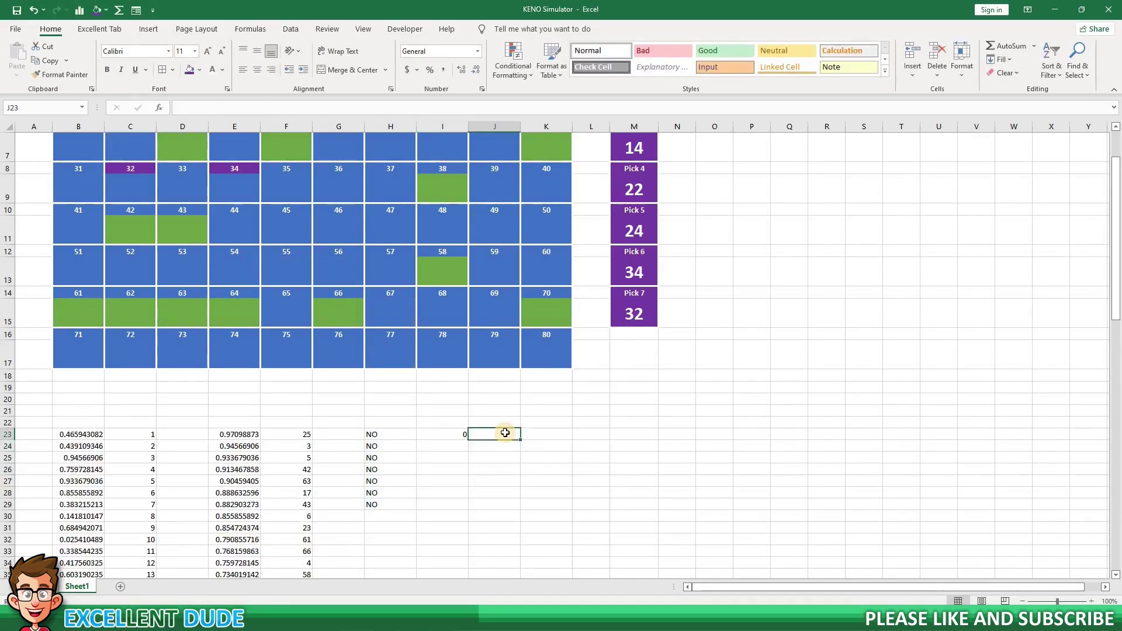
pyautogui.press('F9')
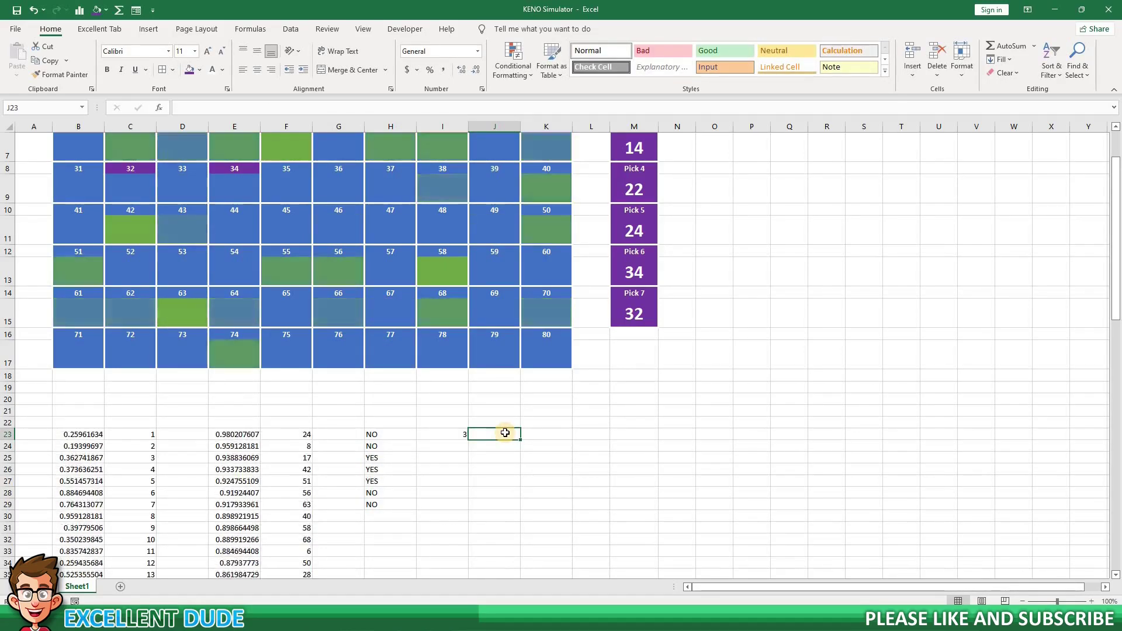
pyautogui.press('F9')
pyautogui.press('F9')
pyautogui.press('F9')
pyautogui.press('F9')
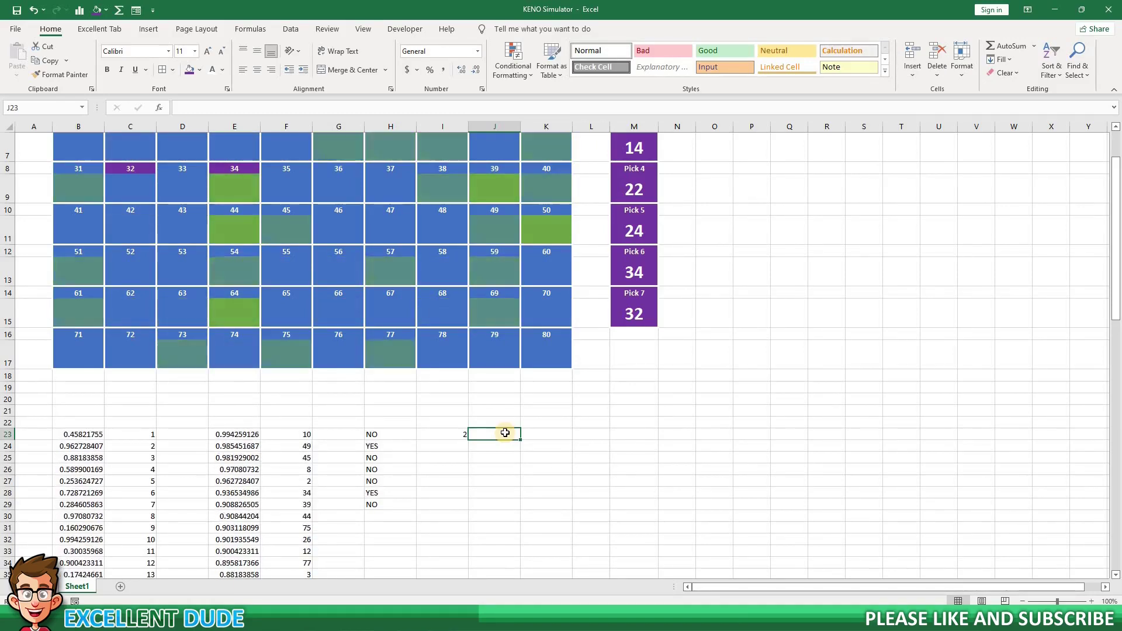
pyautogui.press('F9')
pyautogui.press('F9')
pyautogui.press('F9')
pyautogui.press('F9')
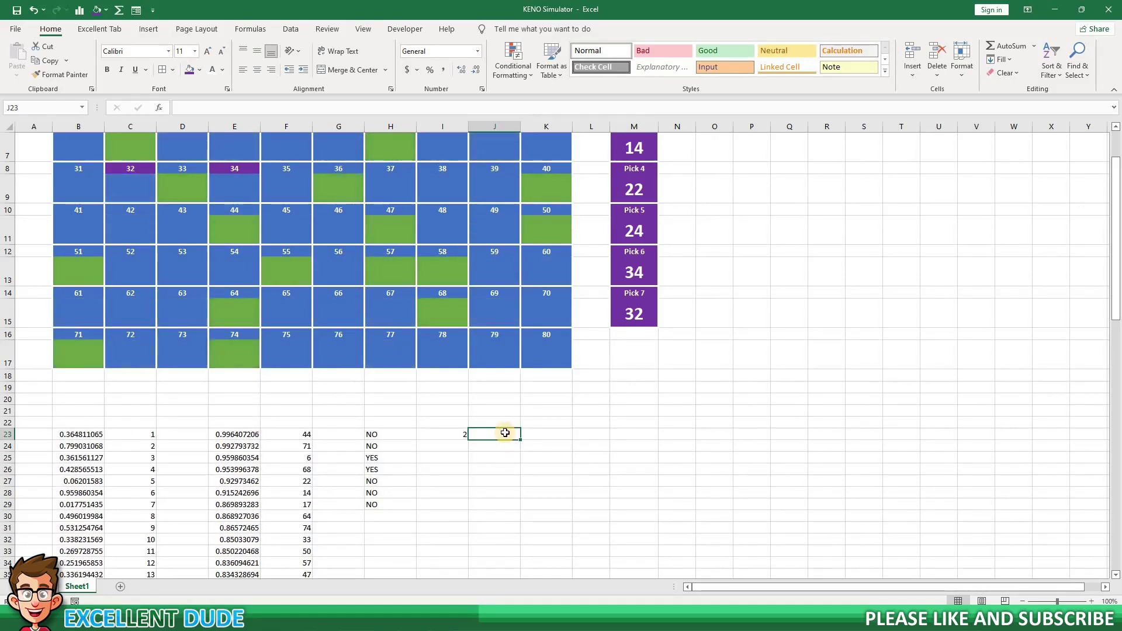
pyautogui.press('F9')
pyautogui.press('F9')
pyautogui.press('F9')
pyautogui.press('F9')
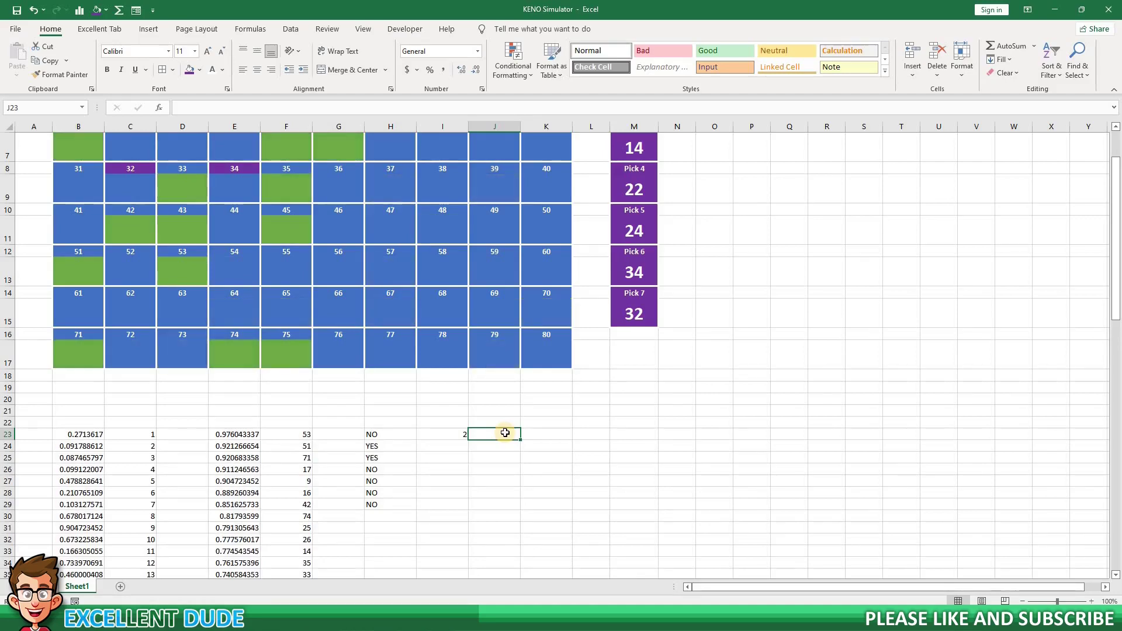
# Merge and center the row pairs in columns O and P from row 2 to row 6, and merge O7:P9 into one cell.
pyautogui.scroll(2, 519, 425)
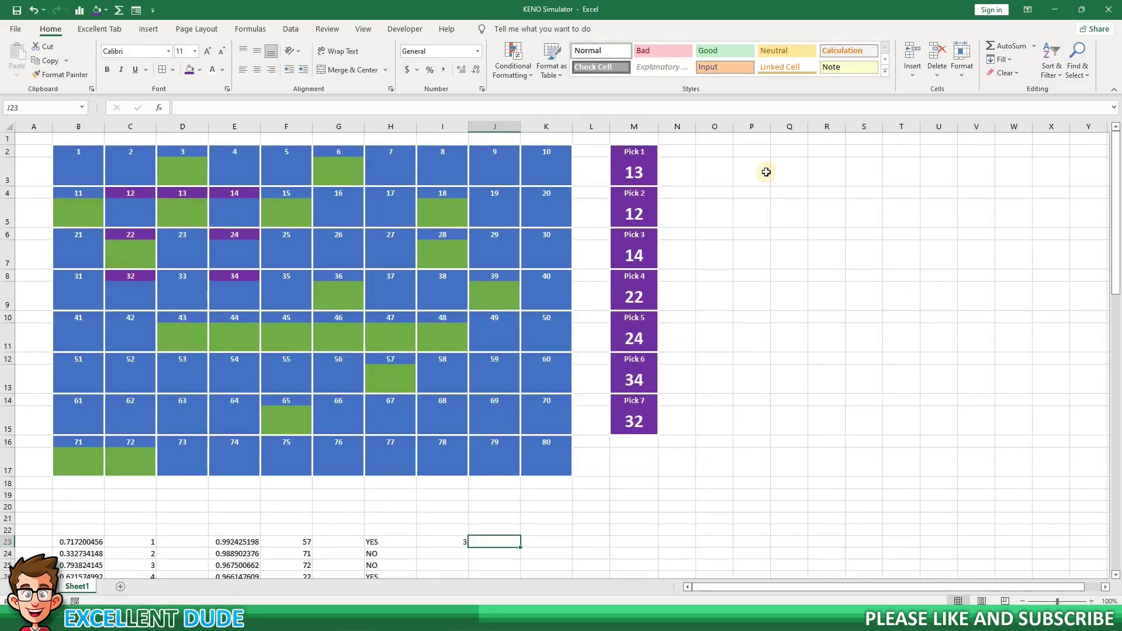
pyautogui.click(717, 149)
pyautogui.moveTo(719, 152); pyautogui.dragTo(752, 192)
pyautogui.click(352, 71)
pyautogui.click(352, 70)
pyautogui.click(352, 70)
pyautogui.moveTo(716, 215); pyautogui.dragTo(751, 296)
pyautogui.click(353, 70)
pyautogui.click(360, 70)
# Fill O2:P9 purple and enter the headings RESULTS in O2, WINNINGS in O4 and WIN VALUES in O6.
pyautogui.moveTo(730, 152); pyautogui.dragTo(734, 281)
pyautogui.click(189, 70)
pyautogui.click(734, 152)
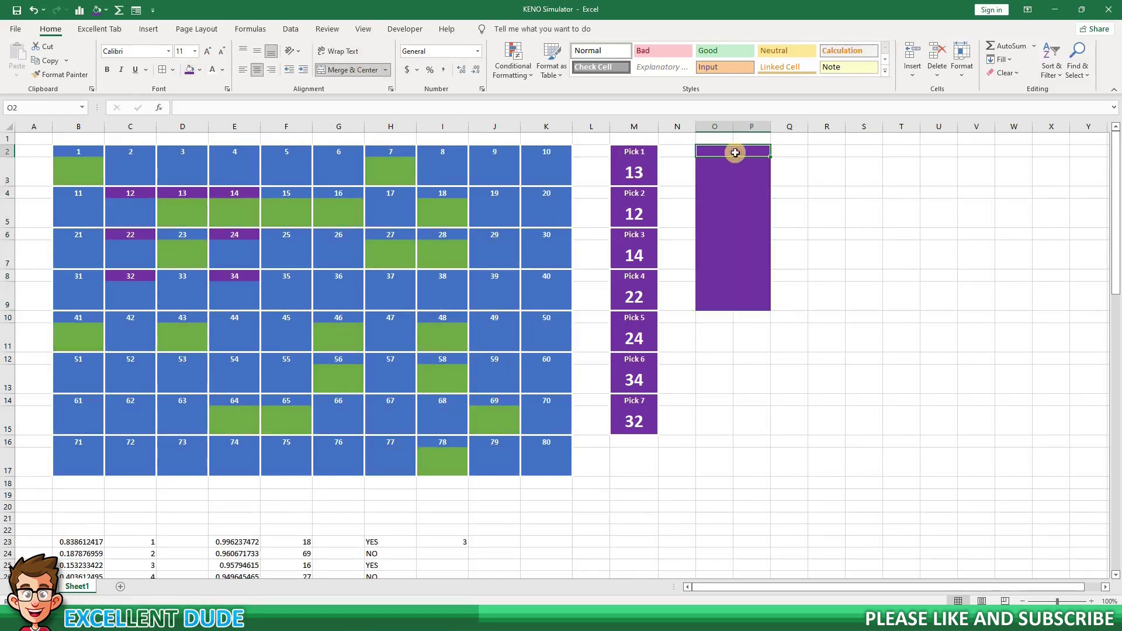
pyautogui.write('RESULTSWINNINGS')
pyautogui.click(715, 234)
pyautogui.write('WIN VALUES')
# Set the font size of the RESULTS value cell O3 to 24 and copy its formatting to the WINNINGS value cell O5.
pyautogui.click(734, 171)
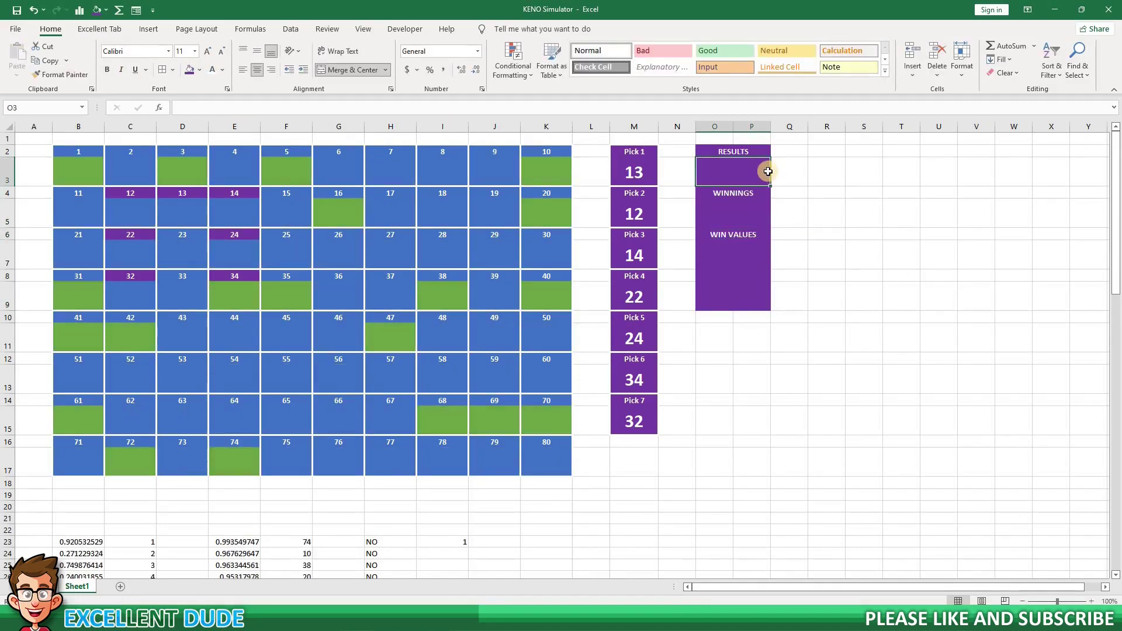
pyautogui.write('=I23')
pyautogui.click(194, 52)
pyautogui.click(182, 201)
pyautogui.click(65, 75)
pyautogui.click(734, 213)
# List the win values in O7 on separate lines: 3 = $1, 4 = $2, 5 = $15, 6 = $150, 7 = $5000.
pyautogui.click(734, 251)
pyautogui.write('3 = $1')
pyautogui.hotkey('alt', 'Return')
pyautogui.write('4 = $2')
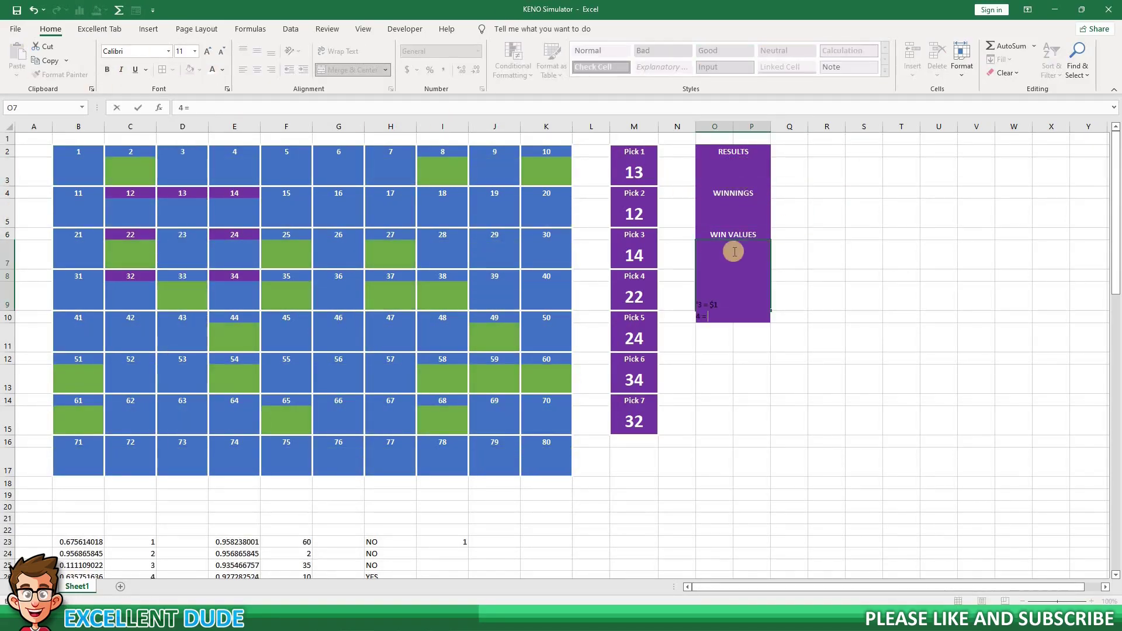
pyautogui.hotkey('alt', 'Return')
pyautogui.write('5 = $15 6 = $150')
pyautogui.hotkey('alt', 'Return')
pyautogui.write('7 = $5000')
pyautogui.press('Return')
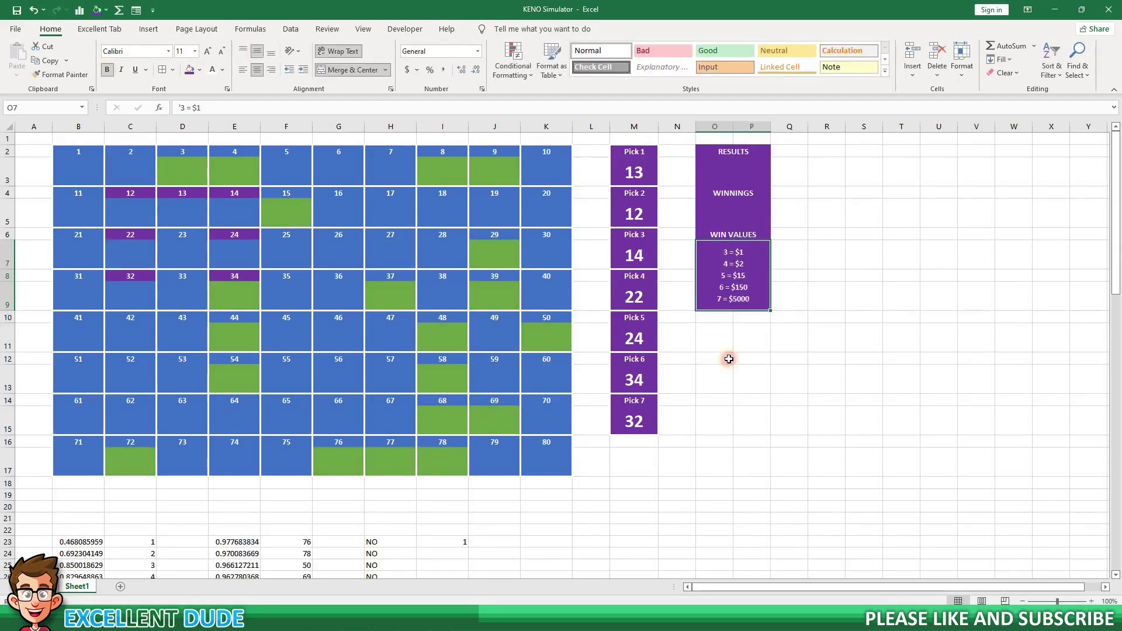
# Show the match count out of seven in O3 with the formula =I23&" / 7".
pyautogui.click(743, 172)
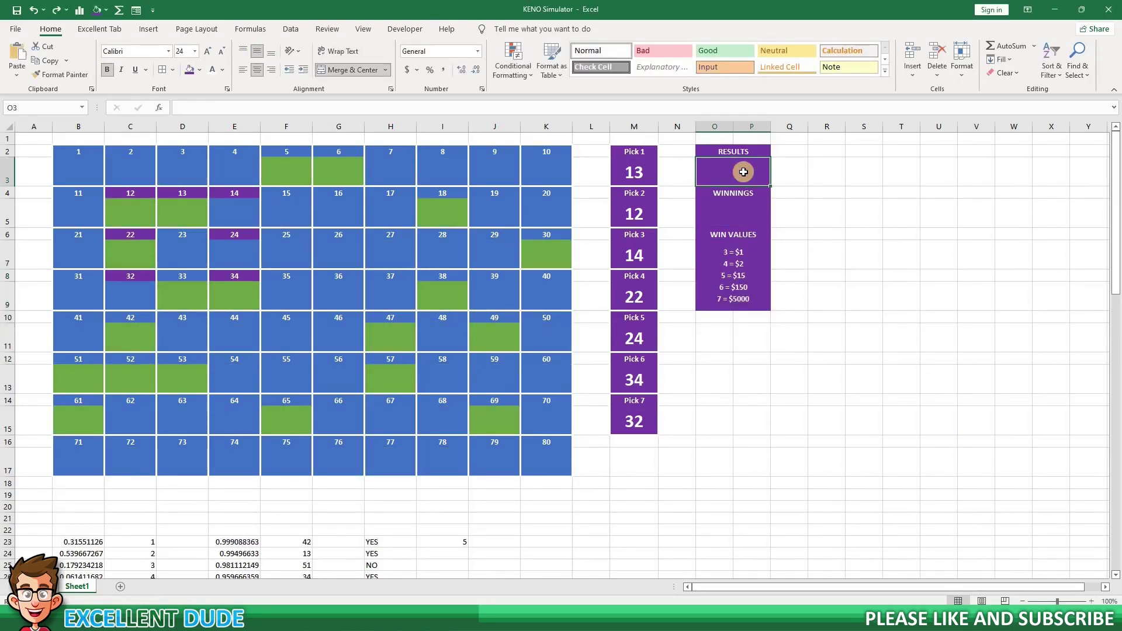
pyautogui.click(463, 544)
pyautogui.click(756, 176)
pyautogui.write('=')
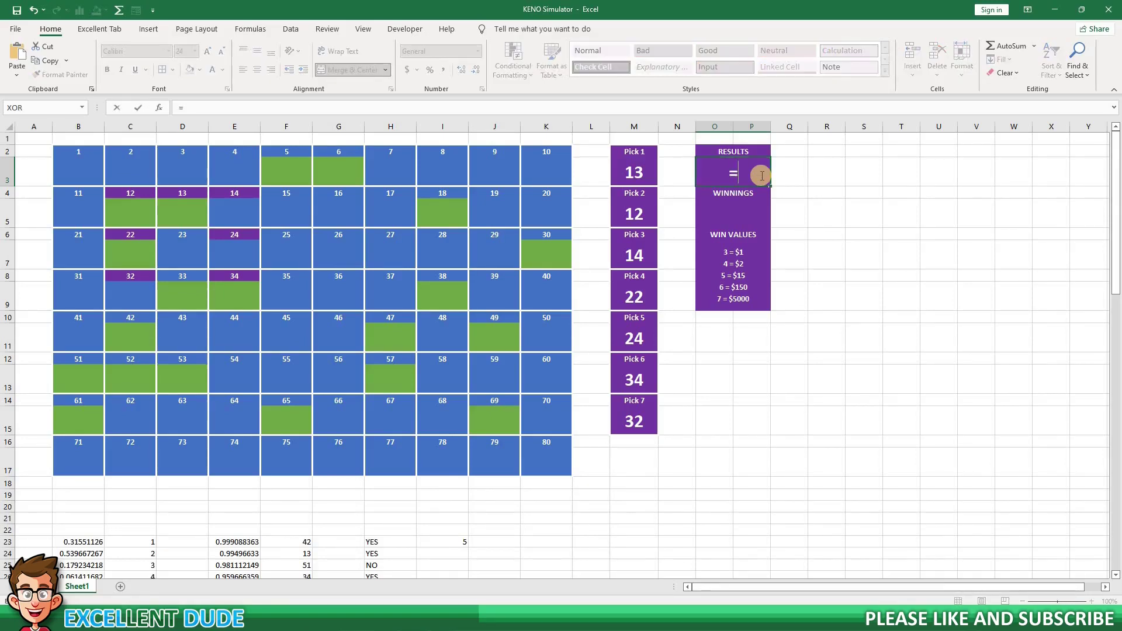
pyautogui.click(467, 544)
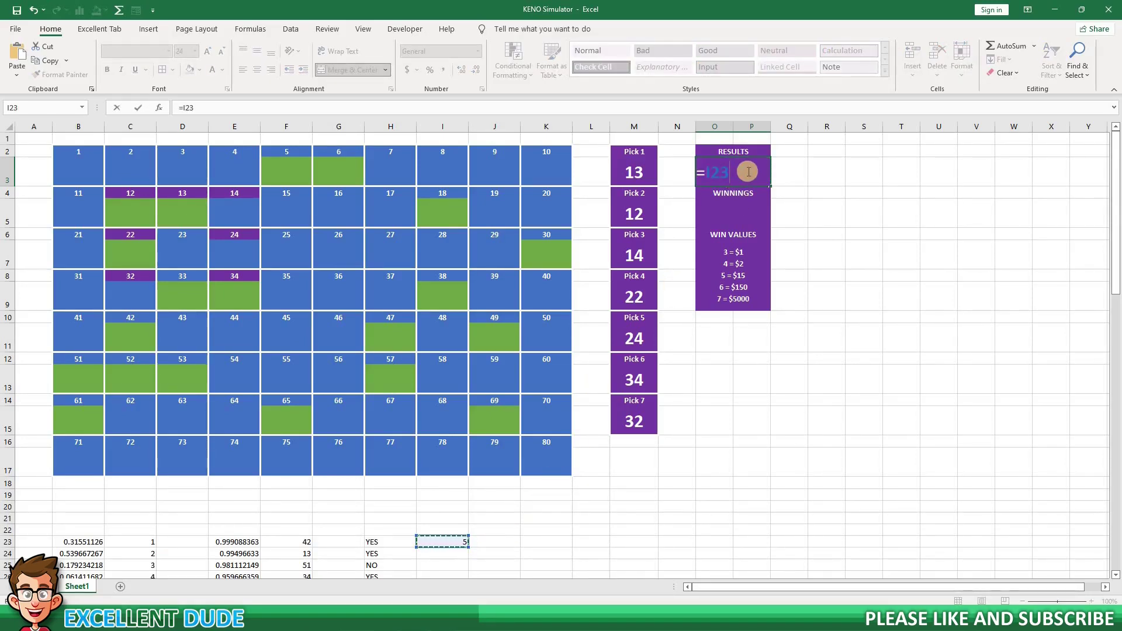
pyautogui.write('&')
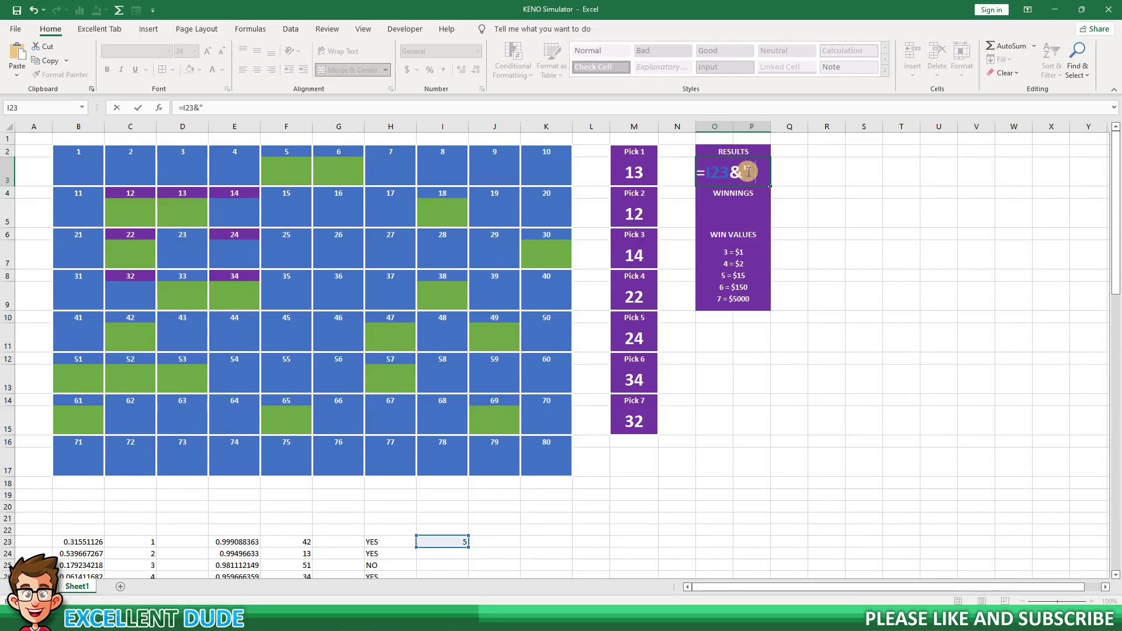
pyautogui.write('" / ')
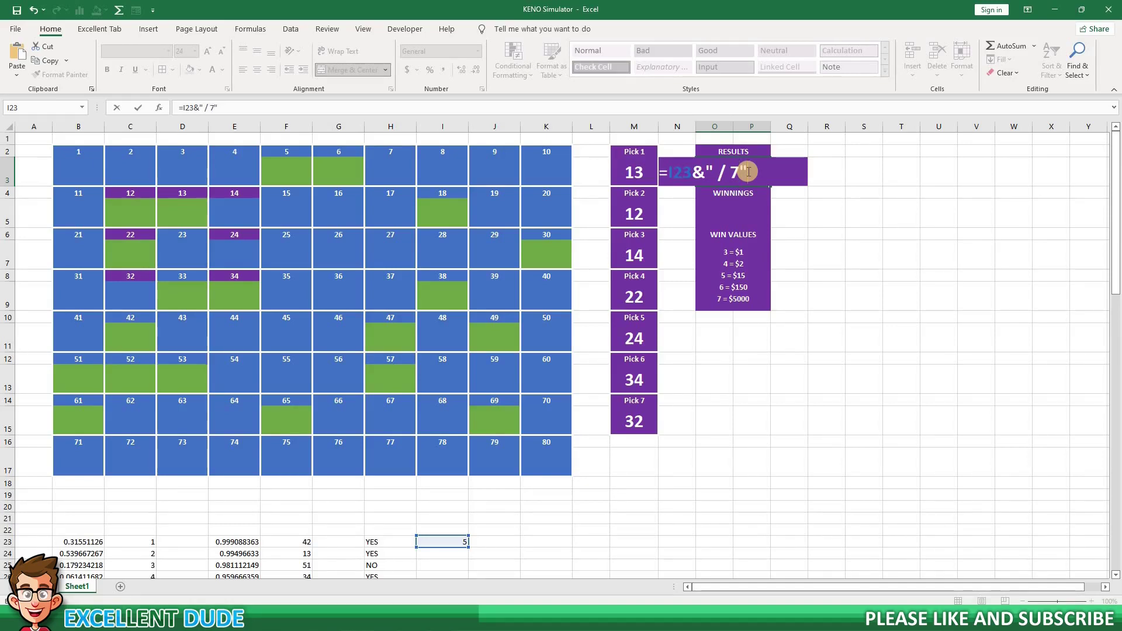
pyautogui.write('7"')
pyautogui.press('Return')
pyautogui.click(814, 218)
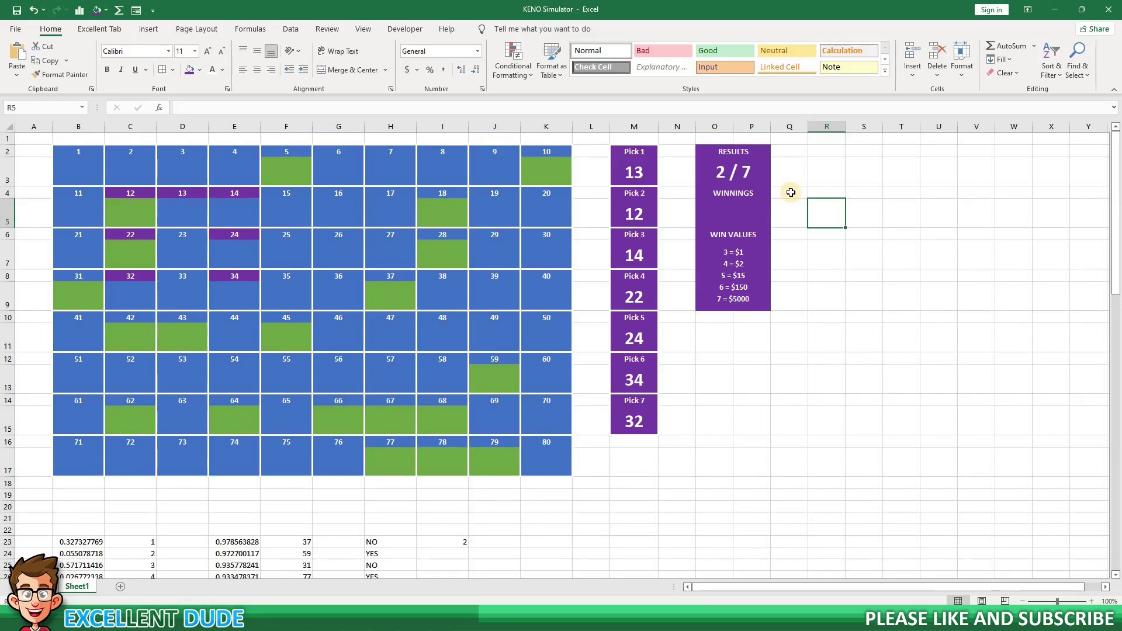
# Recalculate the sheet repeatedly to check the RESULTS cell against new random draws.
pyautogui.press('F9')
pyautogui.press('F9')
pyautogui.press('F9')
pyautogui.press('F9')
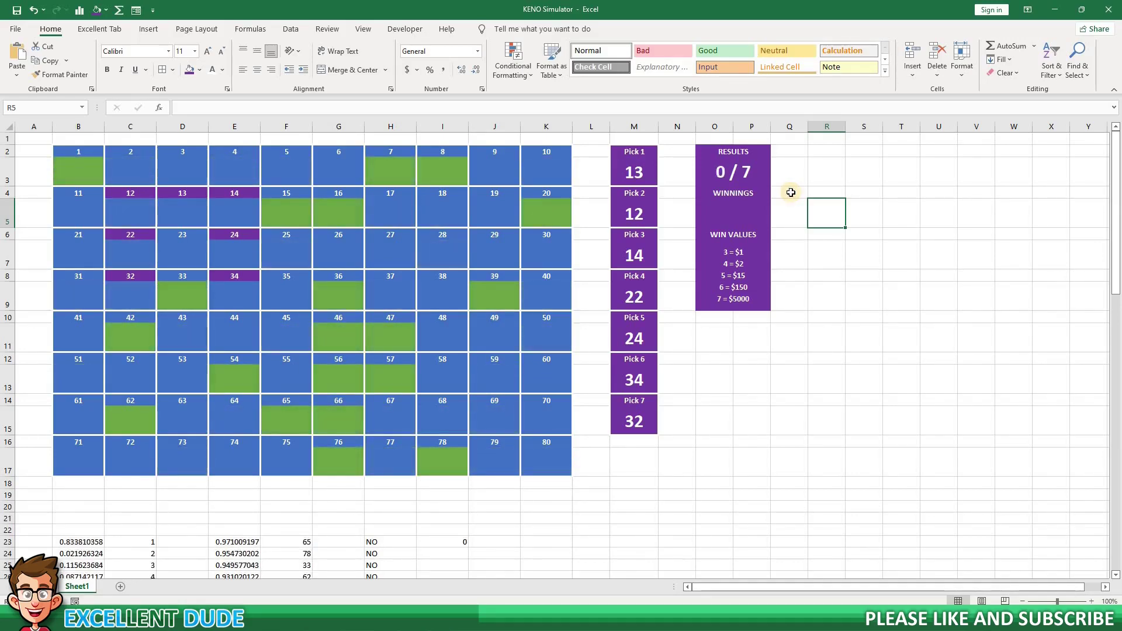
pyautogui.press('F9')
pyautogui.press('F9')
pyautogui.press('F9')
pyautogui.press('F9')
pyautogui.press('F9')
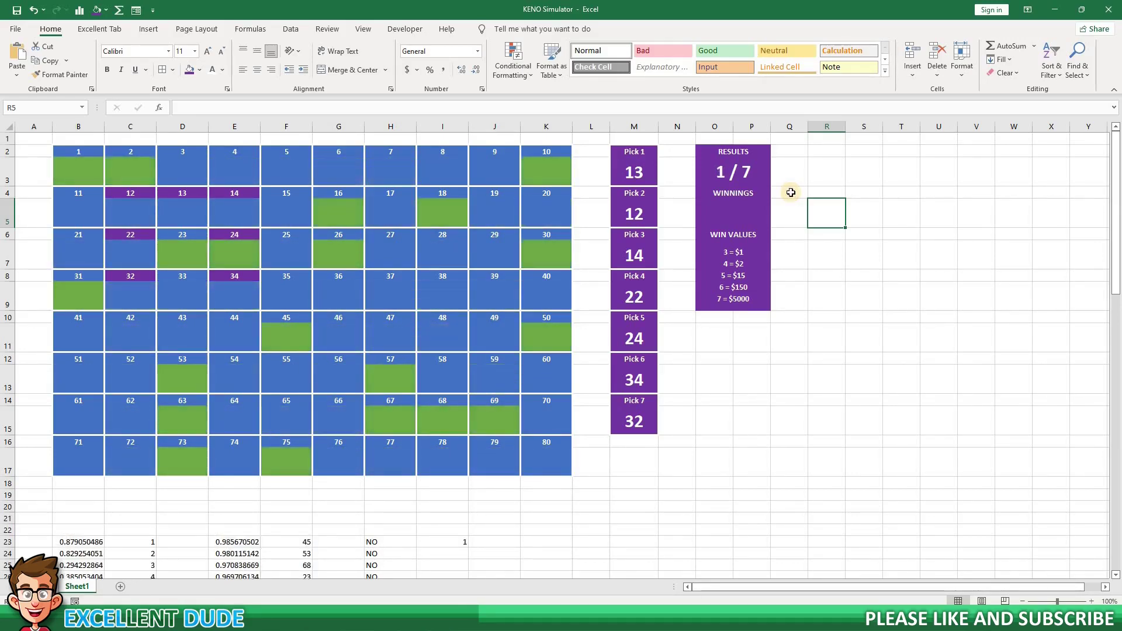
pyautogui.press('F9')
pyautogui.press('F9')
pyautogui.press('F9')
pyautogui.press('F9')
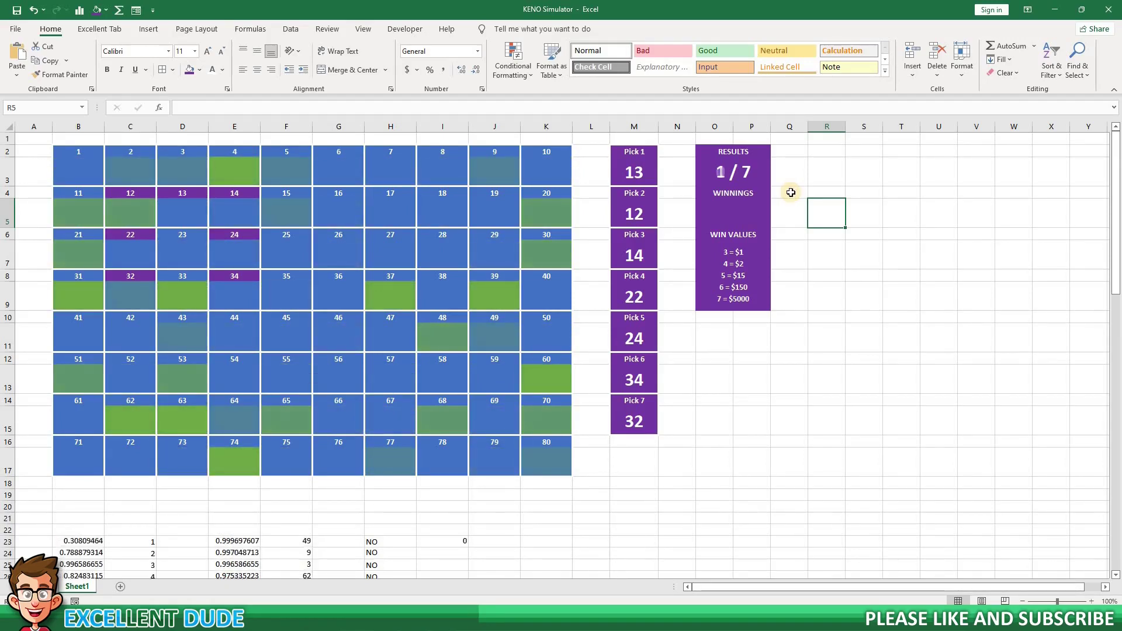
pyautogui.press('F9')
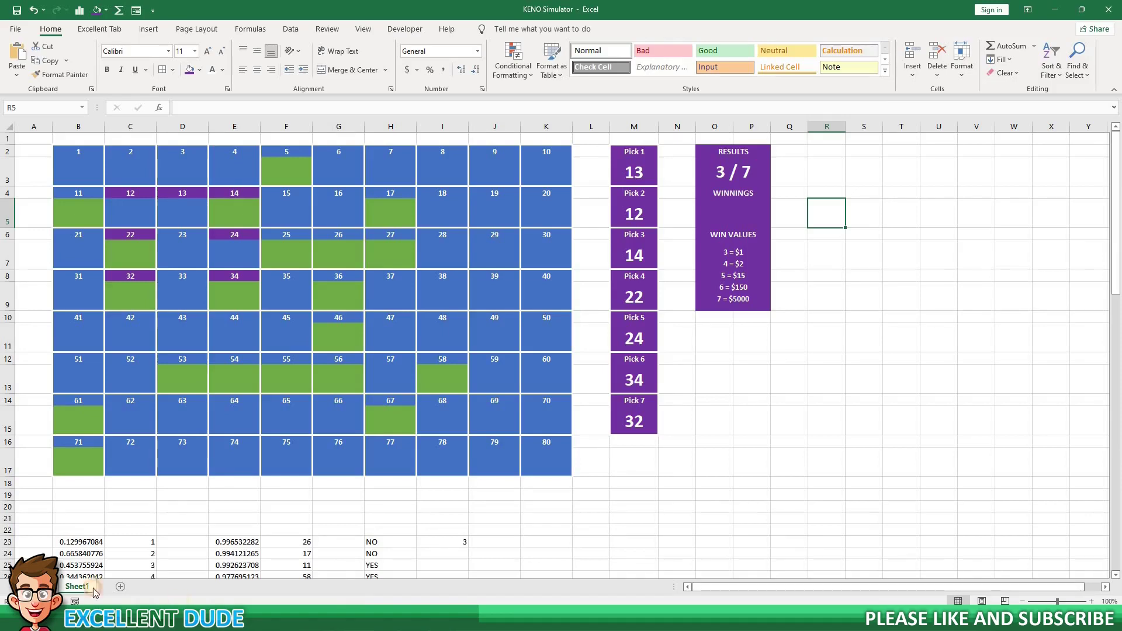
# Calculate the winnings in O5 with =IF(I23<3,0, IF(I23=3,1, IF(I23=4,2, IF(I23=5,15, IF(I23=6,150, IF(I23=7,5000)))))).
pyautogui.click(88, 618)
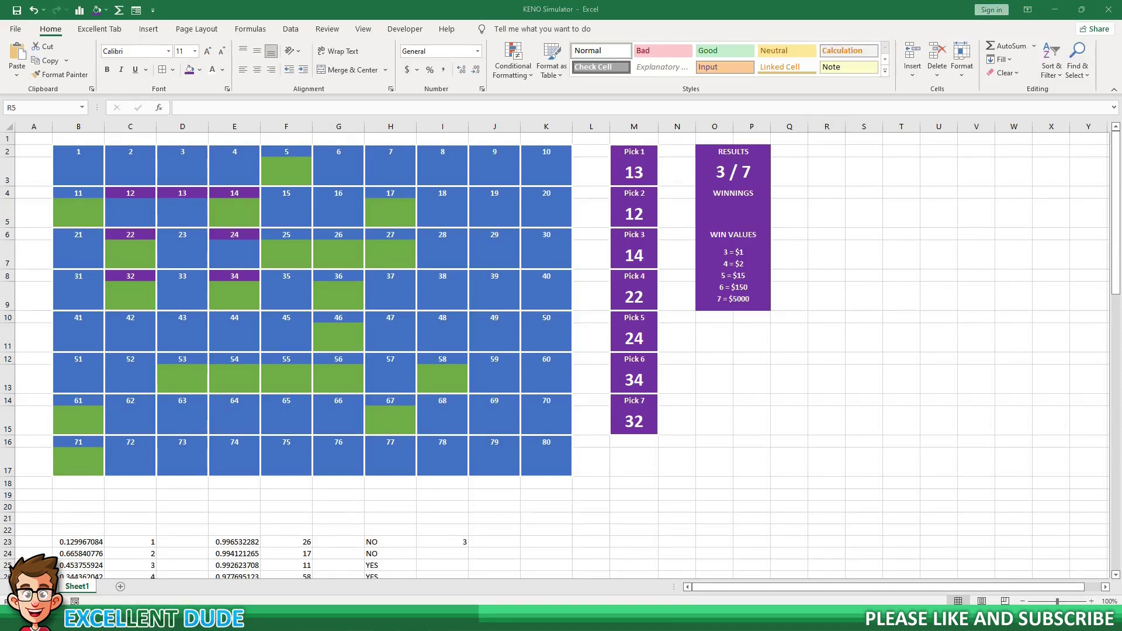
pyautogui.click(811, 415)
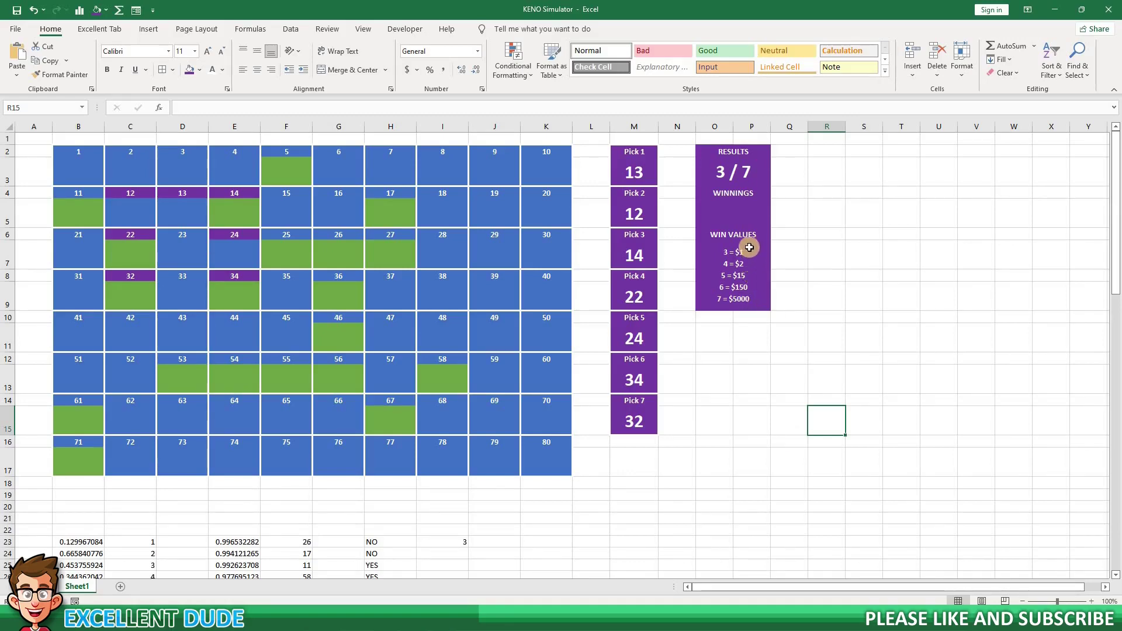
pyautogui.click(739, 212)
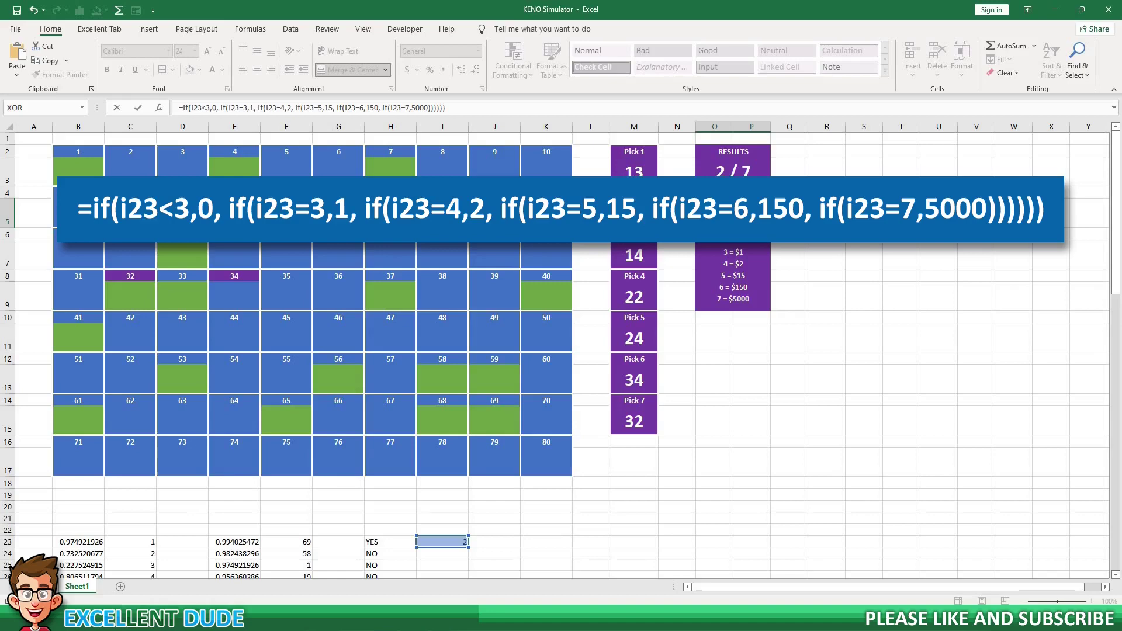
pyautogui.press('Return')
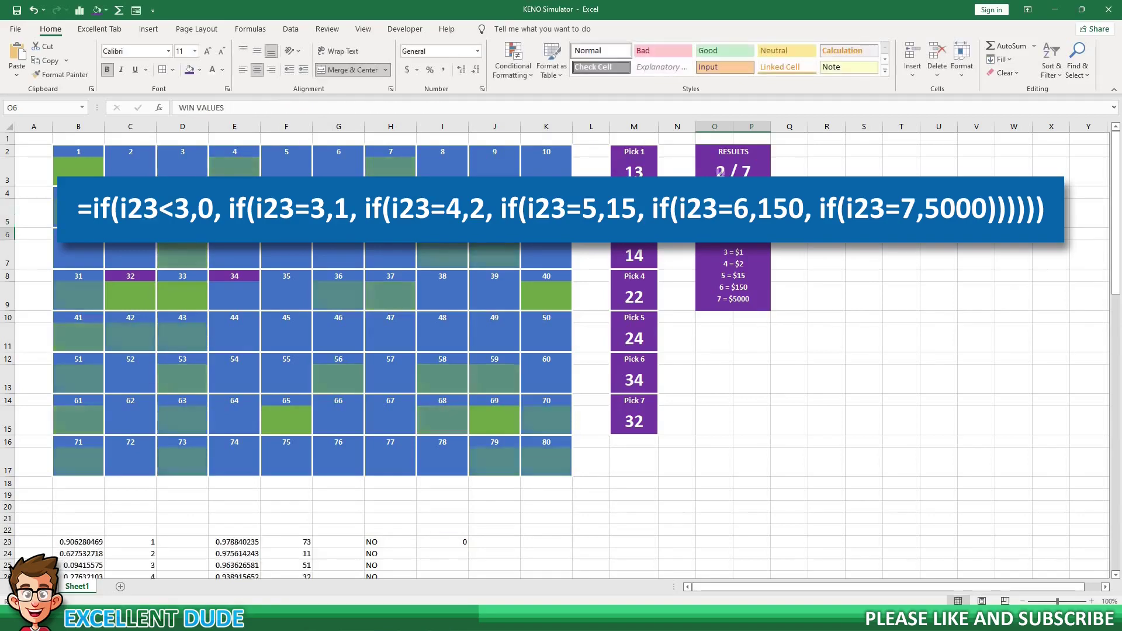
pyautogui.press('Up')
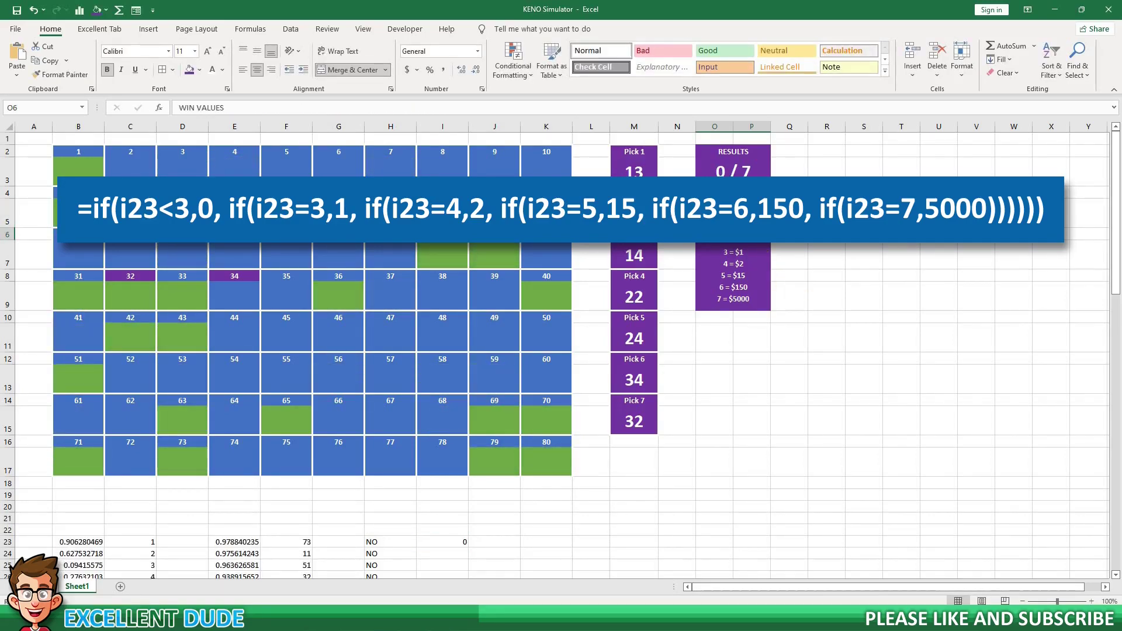
pyautogui.click(734, 218)
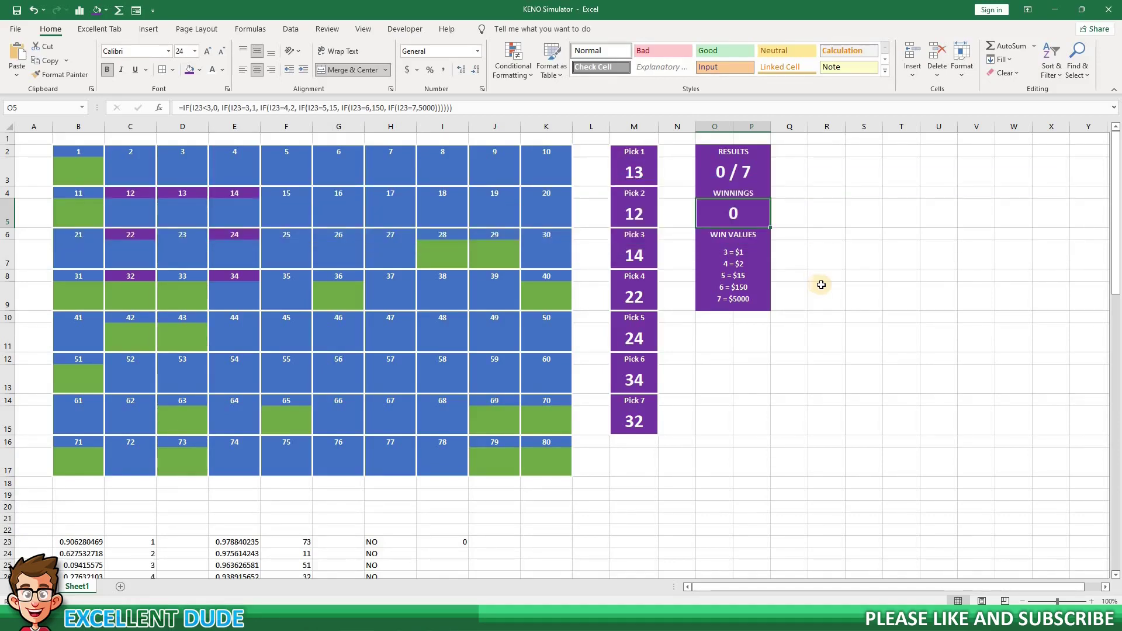
# Format the winnings amount in O5 as Currency with no decimal places.
pyautogui.click(477, 51)
pyautogui.click(461, 128)
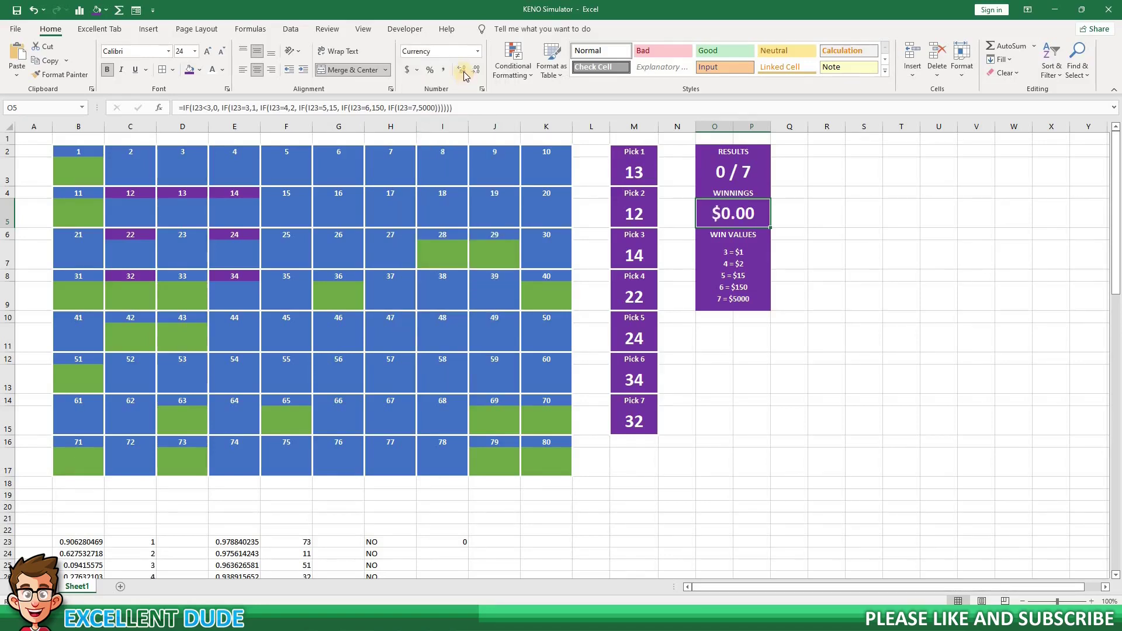
pyautogui.doubleClick(470, 72)
pyautogui.click(756, 338)
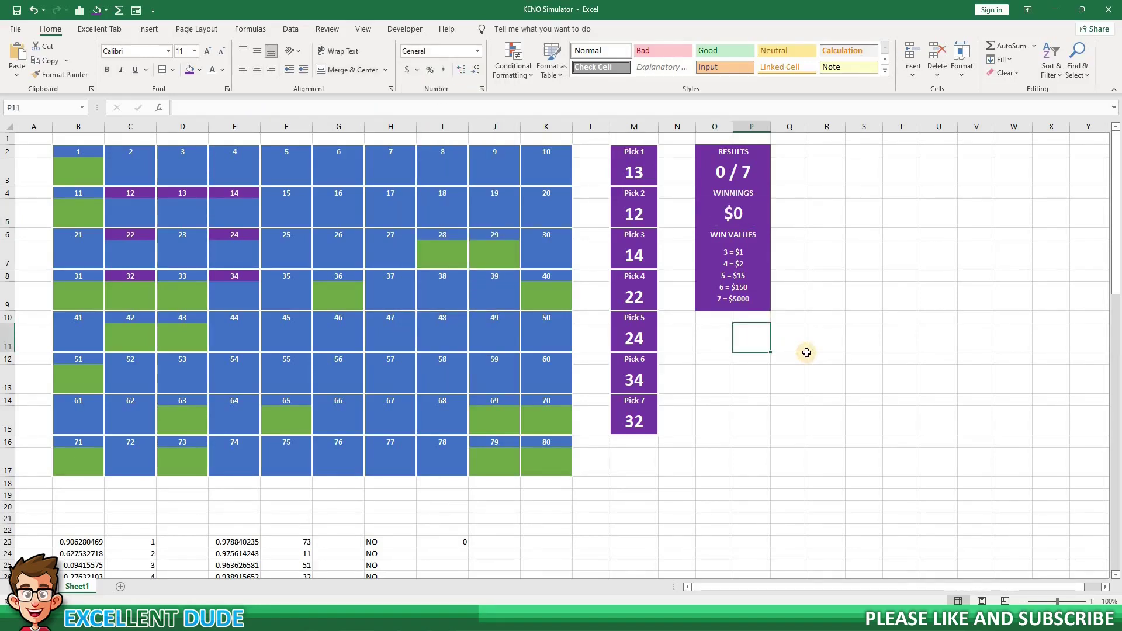
# Recalculate the sheet several times to check the winnings amount against the match count.
pyautogui.press('F9')
pyautogui.press('F9')
pyautogui.press('F9')
pyautogui.press('F9')
pyautogui.press('F9')
pyautogui.press('F9')
pyautogui.press('F9')
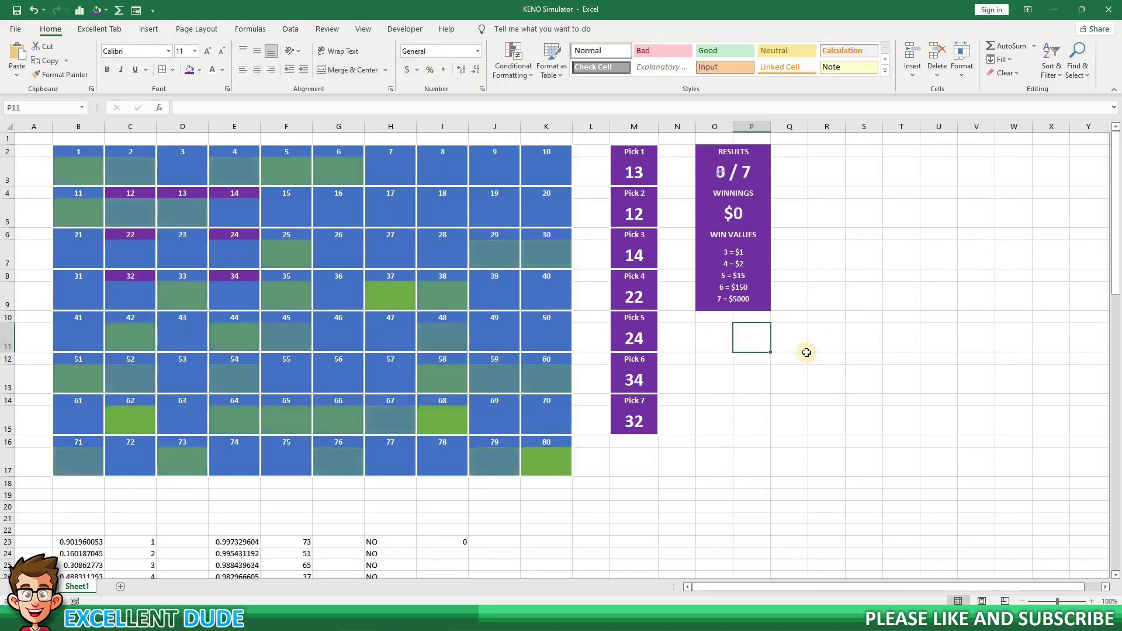
pyautogui.press('F9')
pyautogui.press('F9')
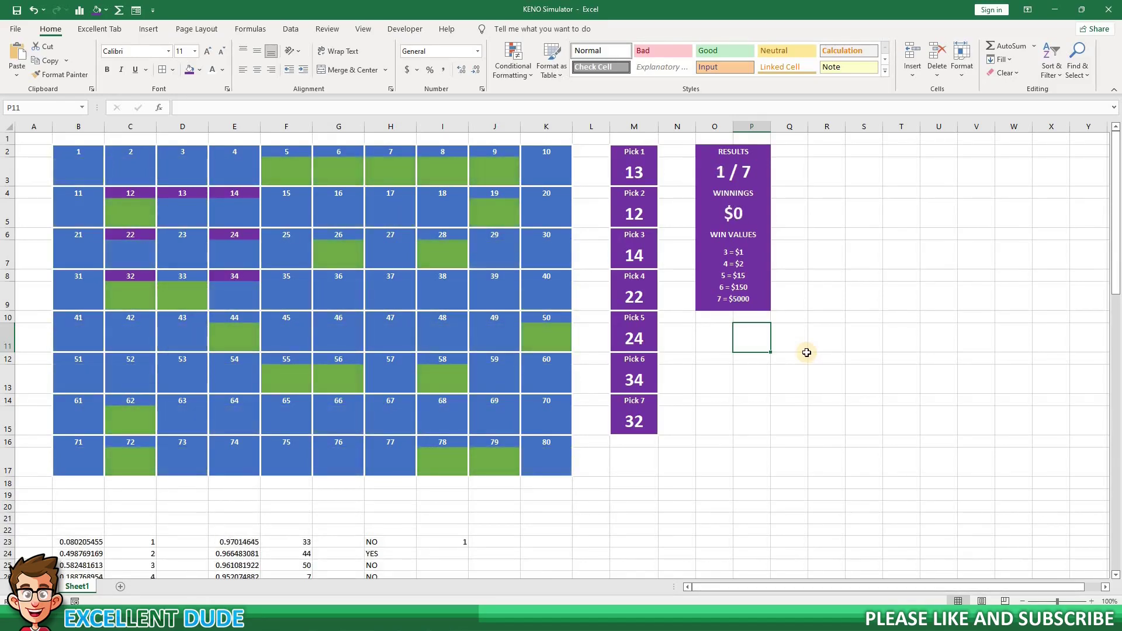
# Narrow the spacer columns L and N, and make row 22 taller to push the calculation rows out of view.
pyautogui.moveTo(609, 125); pyautogui.dragTo(583, 125)
pyautogui.moveTo(668, 126); pyautogui.dragTo(645, 128)
pyautogui.moveTo(8, 536); pyautogui.dragTo(8, 578)
# Hide the worksheet's gridlines.
pyautogui.click(364, 32)
pyautogui.click(134, 69)
pyautogui.click(50, 29)
pyautogui.click(686, 353)
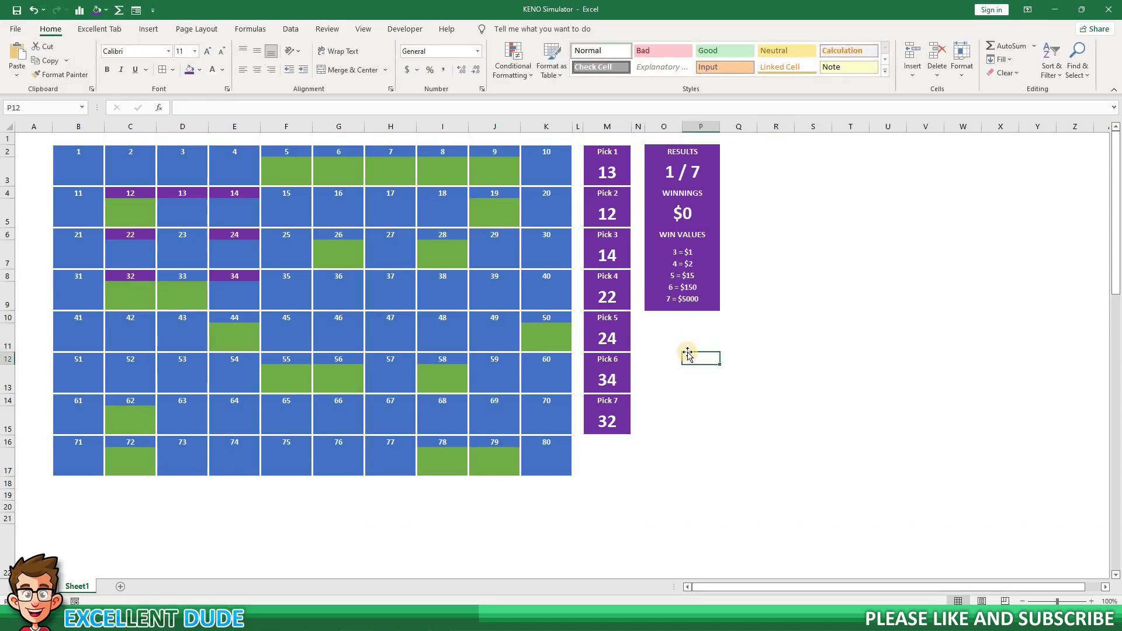
# Run many new random draws on the finished board to test the highlighted numbers, results and winnings together.
pyautogui.press('F9')
pyautogui.press('F9')
pyautogui.press('F9')
pyautogui.press('F9')
pyautogui.press('F9')
pyautogui.press('F9')
pyautogui.press('F9')
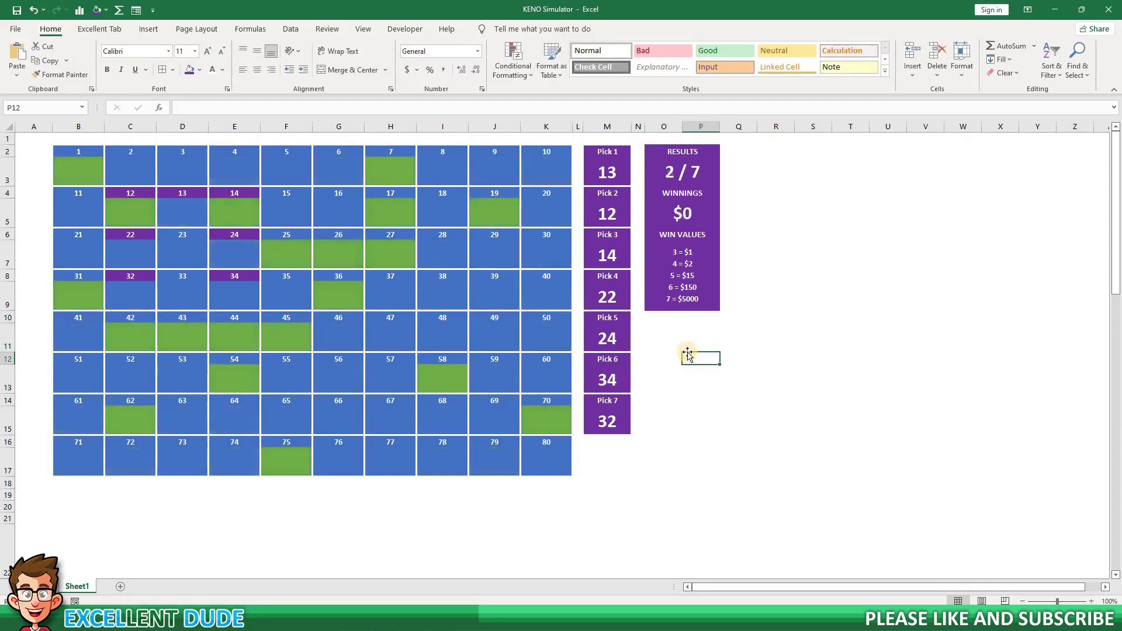
pyautogui.press('F9')
pyautogui.press('F9')
pyautogui.press('F9')
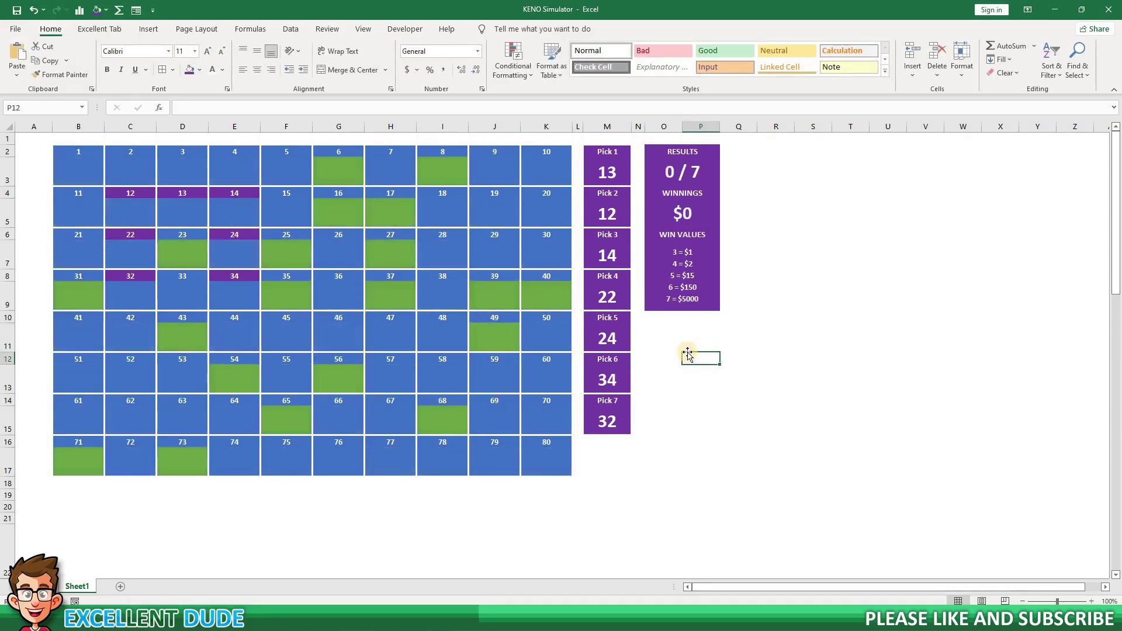
pyautogui.press('F9')
pyautogui.press('F9')
pyautogui.press('F9')
pyautogui.press('F9')
pyautogui.press('F9')
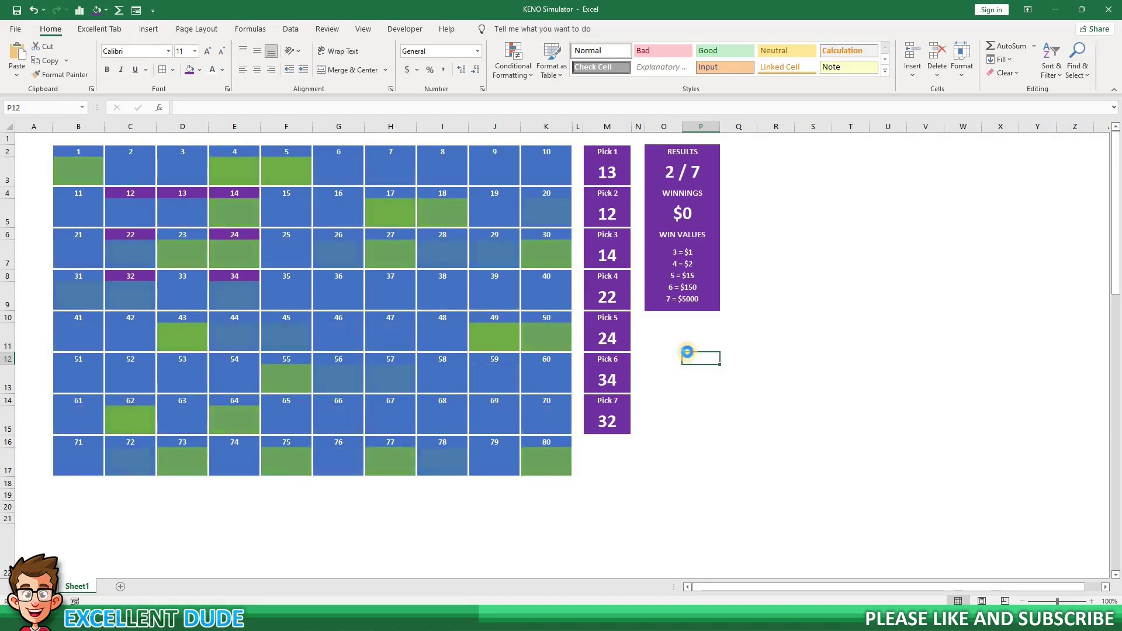
pyautogui.press('F9')
pyautogui.press('F9')
pyautogui.press('F9')
pyautogui.press('F9')
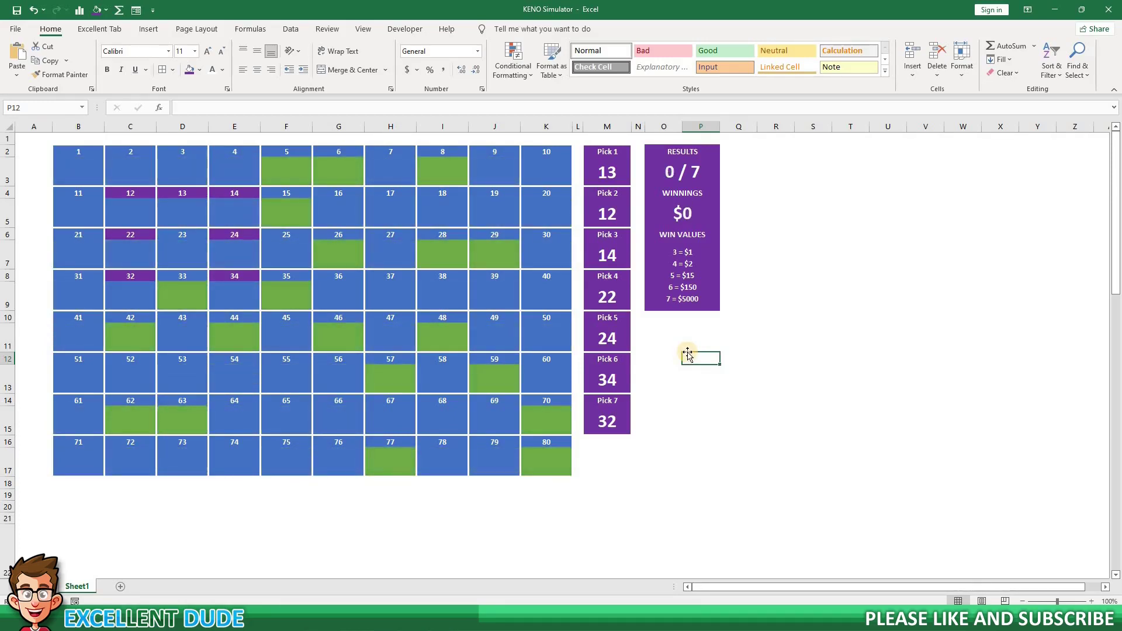
pyautogui.press('F9')
pyautogui.press('F9')
pyautogui.press('F9')
pyautogui.press('F9')
pyautogui.press('F9')
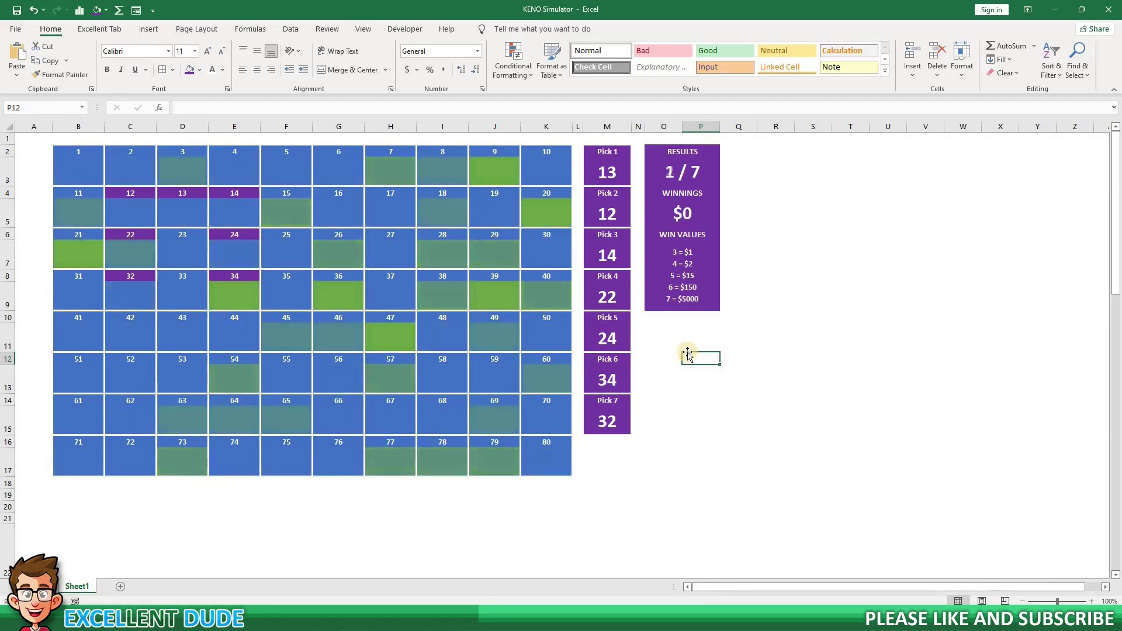
pyautogui.press('F9')
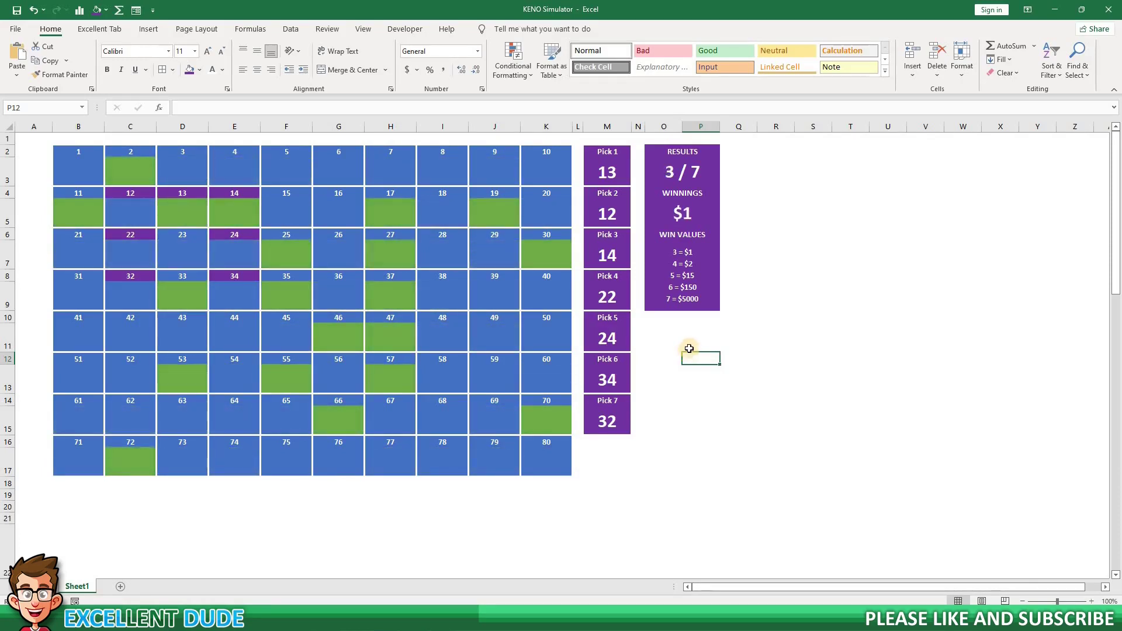
pyautogui.click(696, 343)
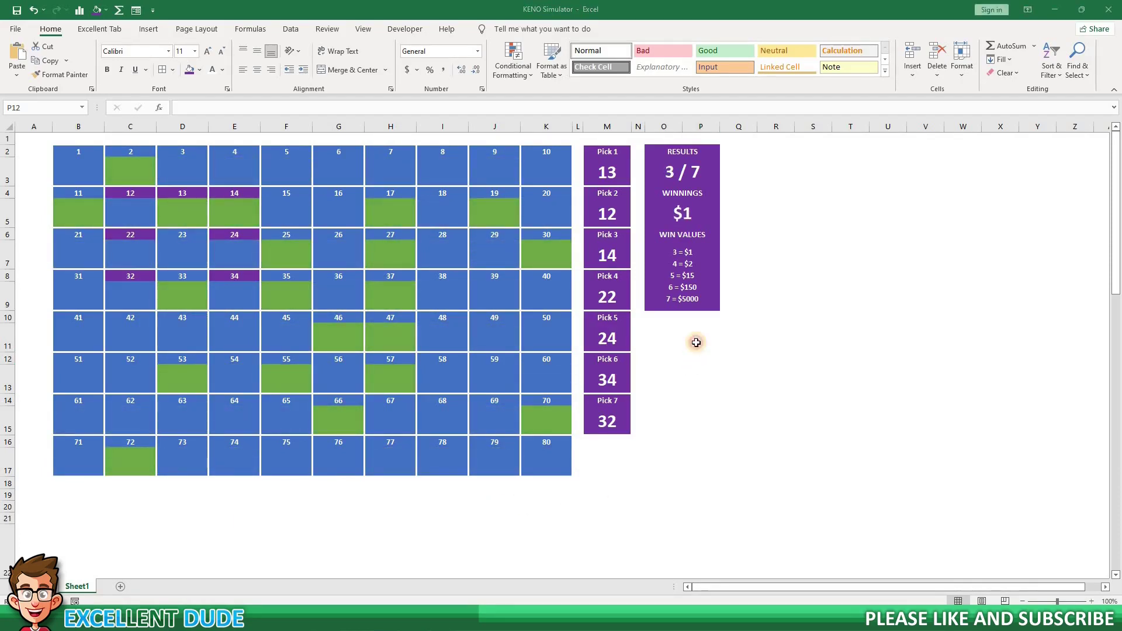